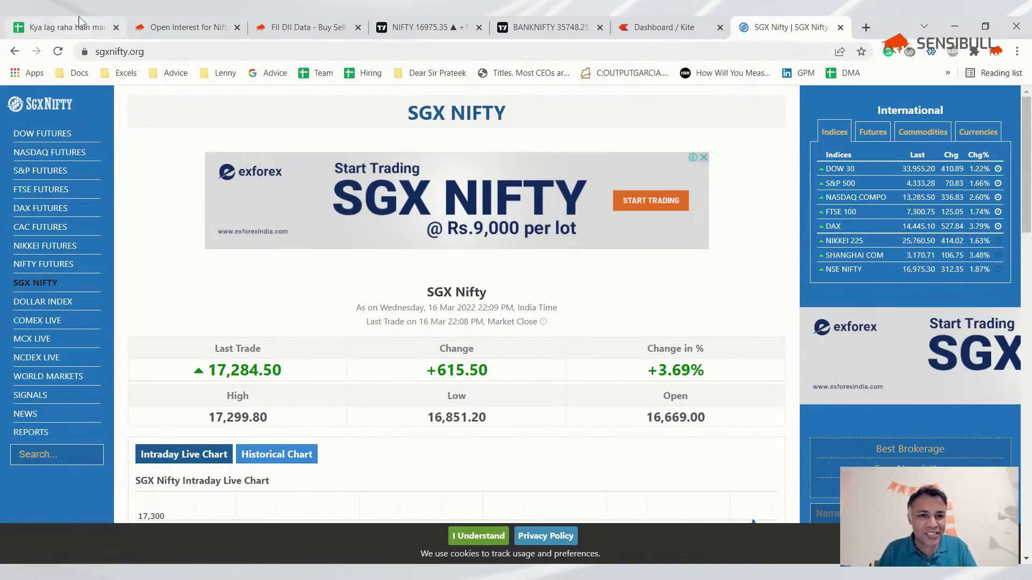
Step: Note SGX Nifty at 17,284.50 (+3.69%) and come back to the market-notes sheet
{"action": "left_click", "coordinate": [56, 23]}
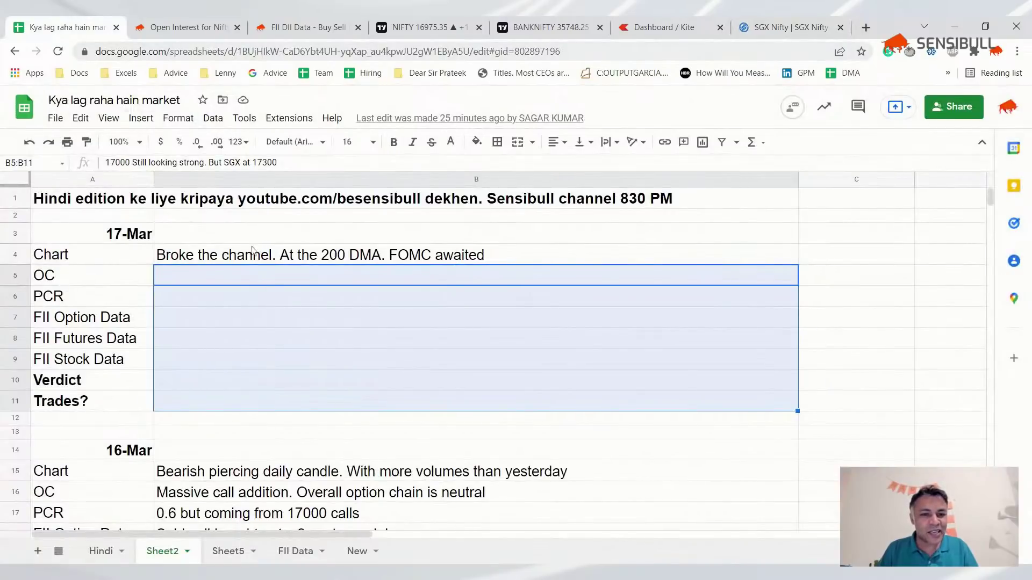
Step: Pan the NIFTY daily chart to the 16 Mar 16,975.35 close breaking the downward channel
{"action": "left_click", "coordinate": [248, 257]}
{"action": "left_click", "coordinate": [403, 22]}
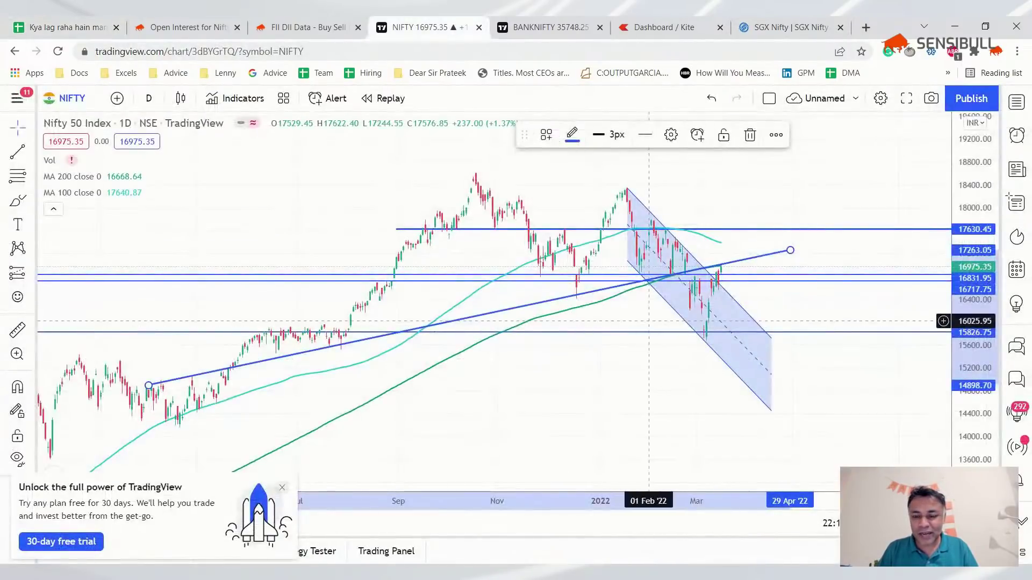
{"action": "scroll", "coordinate": [621, 346], "scroll_direction": "up", "scroll_amount": 2}
{"action": "scroll", "coordinate": [610, 345], "scroll_direction": "up", "scroll_amount": 2}
{"action": "scroll", "coordinate": [610, 345], "scroll_direction": "down", "scroll_amount": 2}
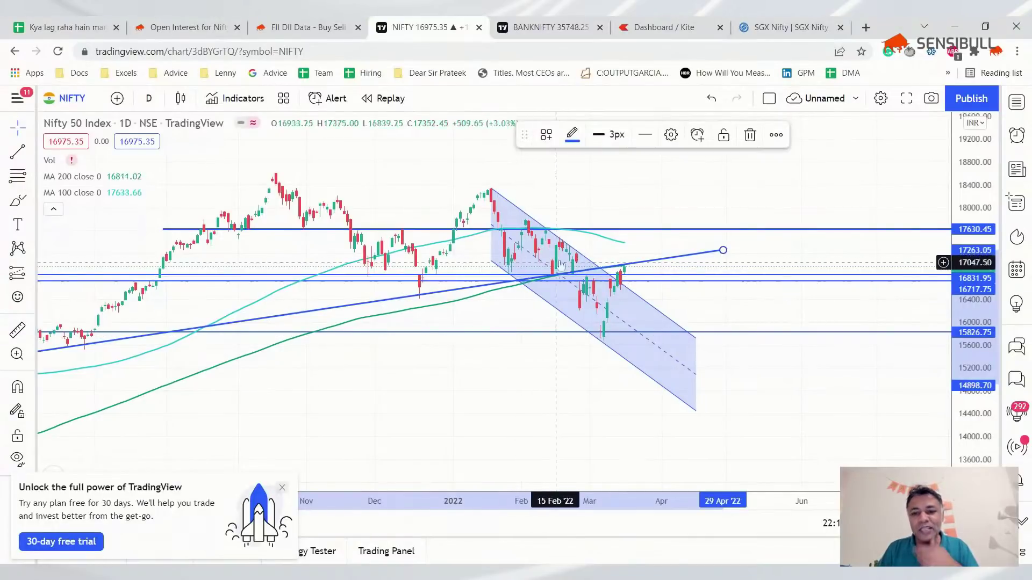
{"action": "scroll", "coordinate": [553, 274], "scroll_direction": "up", "scroll_amount": 3}
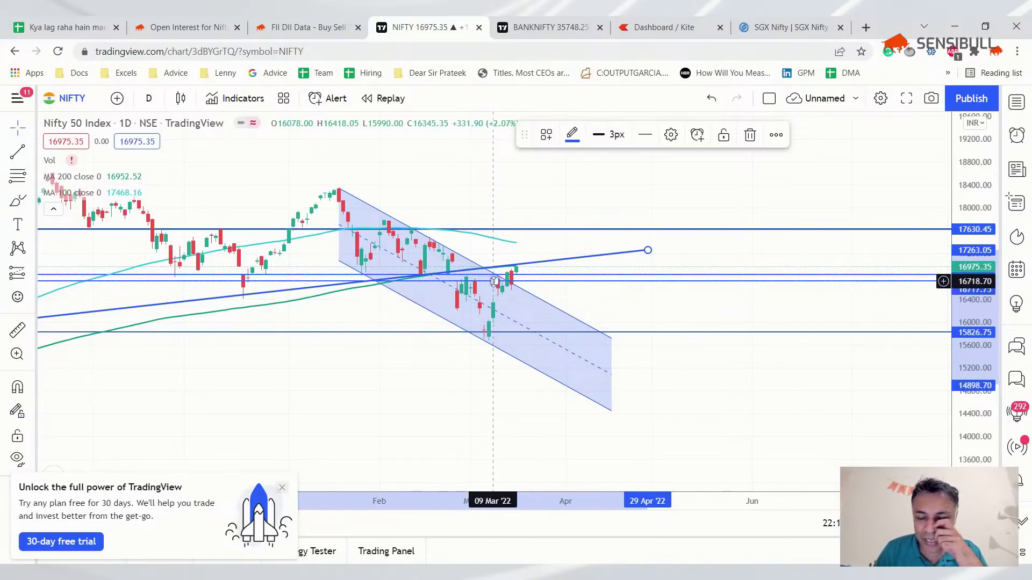
{"action": "scroll", "coordinate": [495, 281], "scroll_direction": "up", "scroll_amount": 2}
{"action": "scroll", "coordinate": [494, 278], "scroll_direction": "up", "scroll_amount": 2}
{"action": "scroll", "coordinate": [494, 319], "scroll_direction": "up", "scroll_amount": 1}
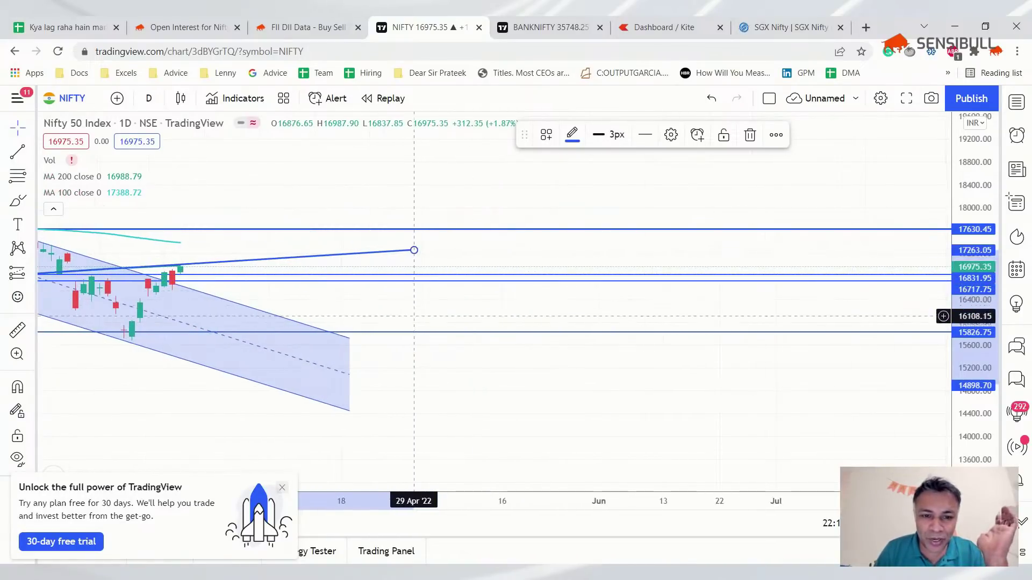
{"action": "scroll", "coordinate": [613, 403], "scroll_direction": "left", "scroll_amount": 2}
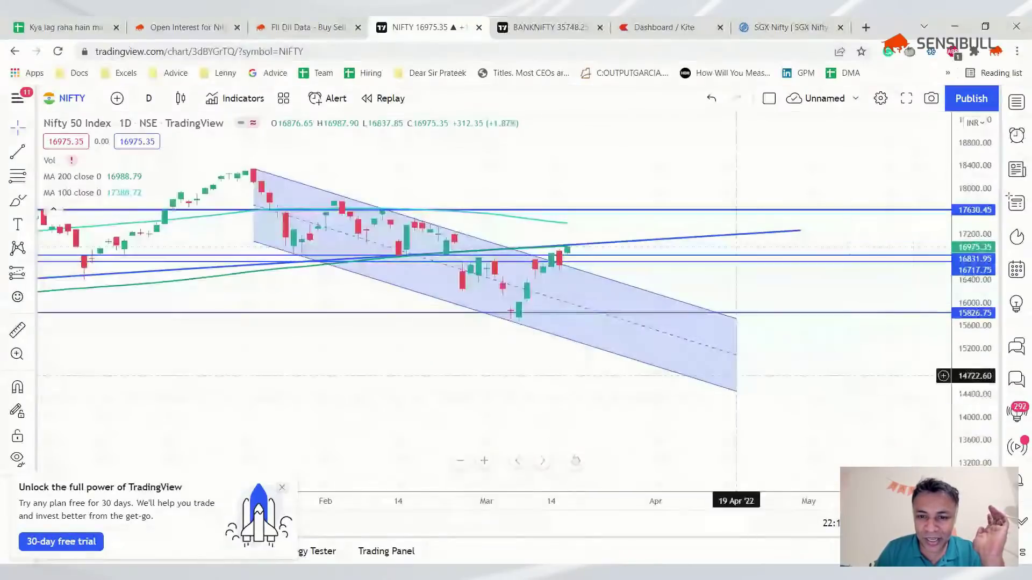
{"action": "scroll", "coordinate": [565, 323], "scroll_direction": "left", "scroll_amount": 6}
{"action": "scroll", "coordinate": [495, 299], "scroll_direction": "right", "scroll_amount": 5}
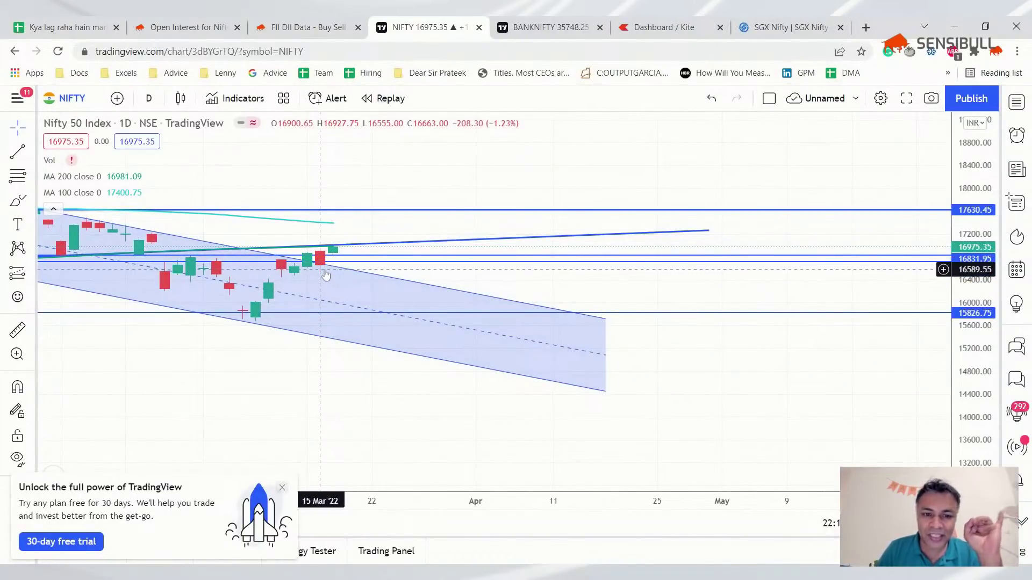
{"action": "left_click_drag", "start_coordinate": [326, 274], "coordinate": [499, 256]}
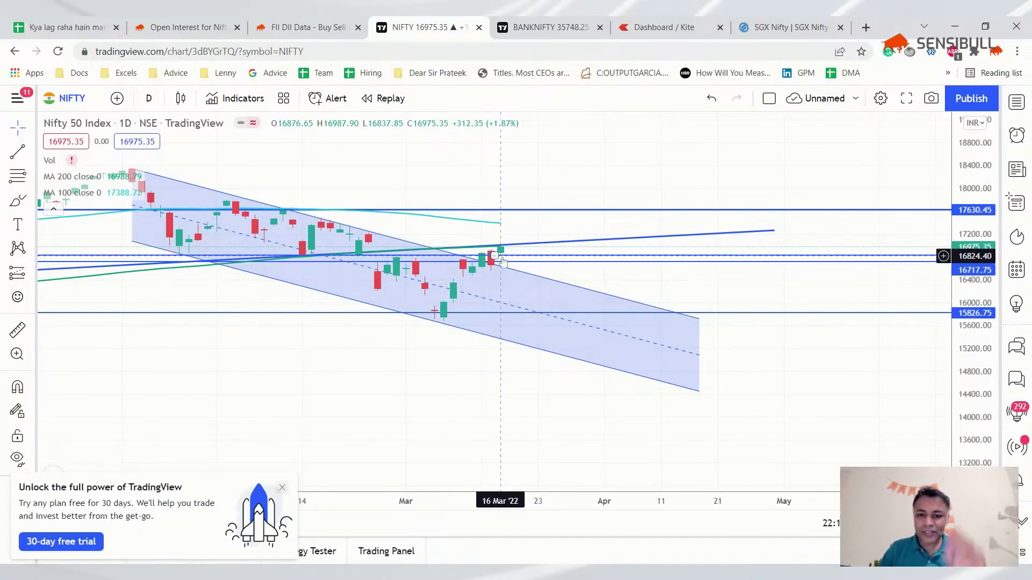
{"action": "left_click_drag", "start_coordinate": [502, 261], "coordinate": [455, 259]}
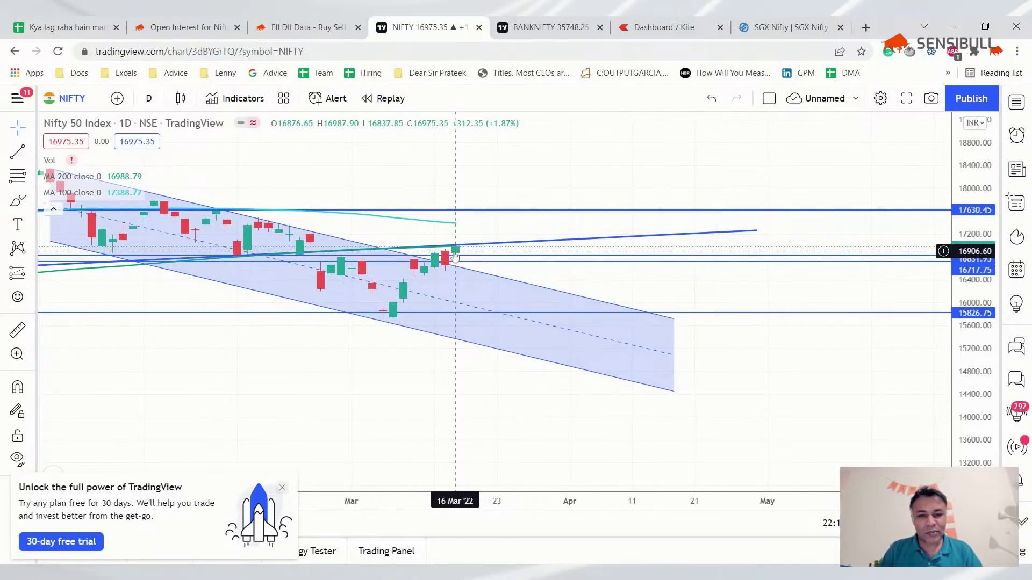
{"action": "scroll", "coordinate": [452, 258], "scroll_direction": "up", "scroll_amount": 2}
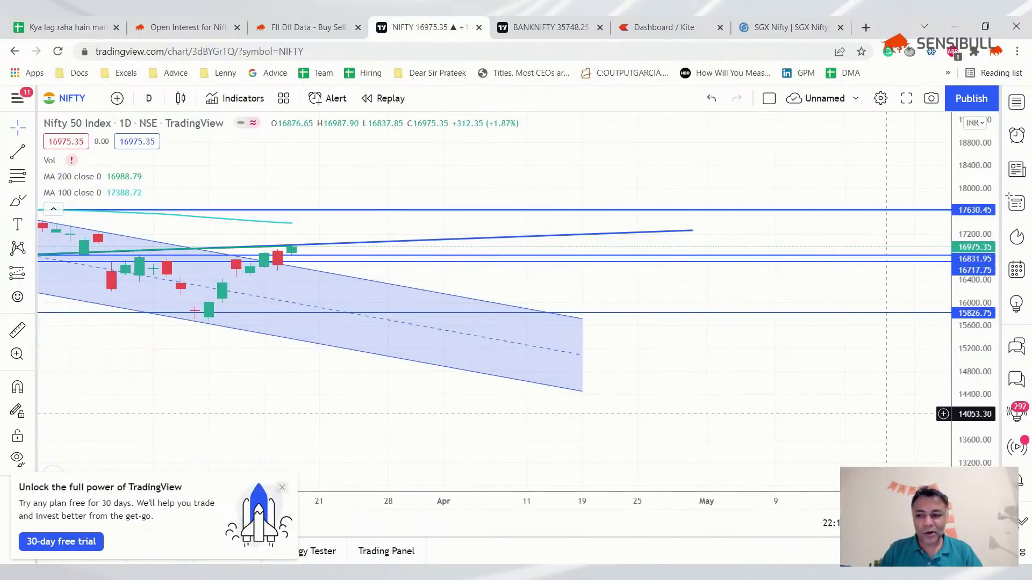
{"action": "left_click_drag", "start_coordinate": [971, 413], "coordinate": [971, 287]}
{"action": "left_click_drag", "start_coordinate": [453, 237], "coordinate": [654, 236]}
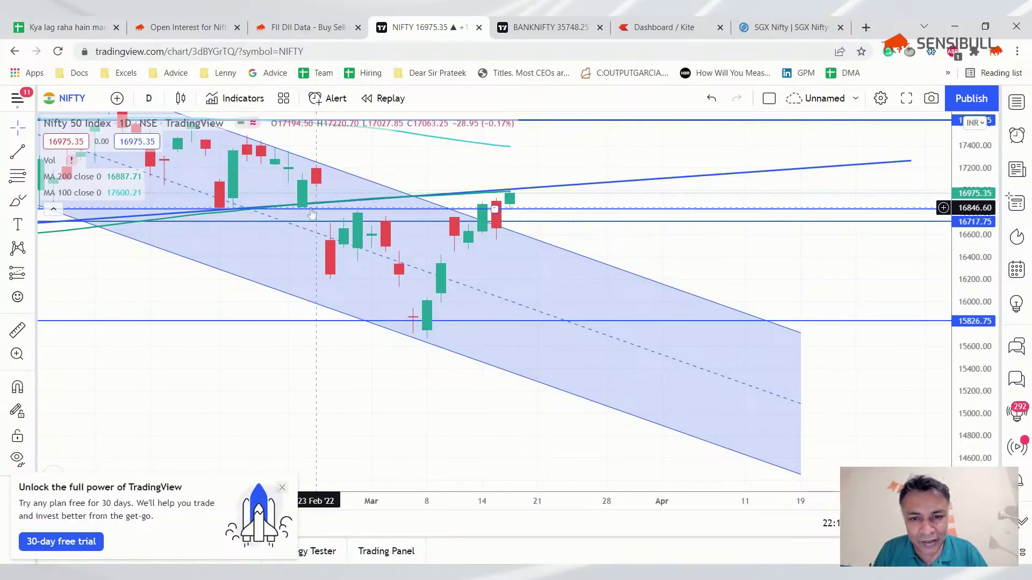
{"action": "scroll", "coordinate": [355, 207], "scroll_direction": "up", "scroll_amount": 1}
{"action": "scroll", "coordinate": [346, 206], "scroll_direction": "up", "scroll_amount": 1}
{"action": "scroll", "coordinate": [431, 202], "scroll_direction": "down", "scroll_amount": 1}
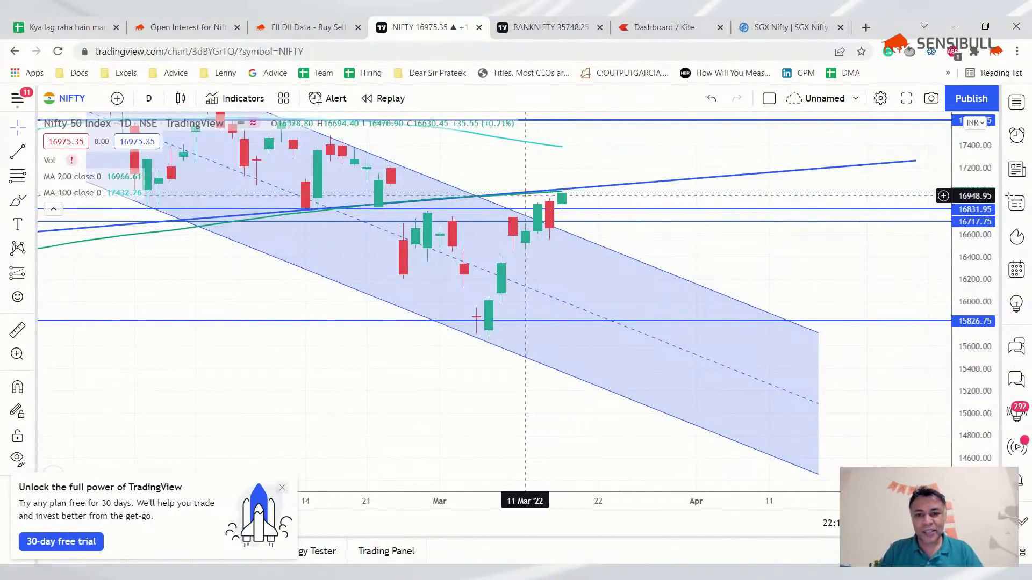
{"action": "scroll", "coordinate": [525, 196], "scroll_direction": "left", "scroll_amount": 5}
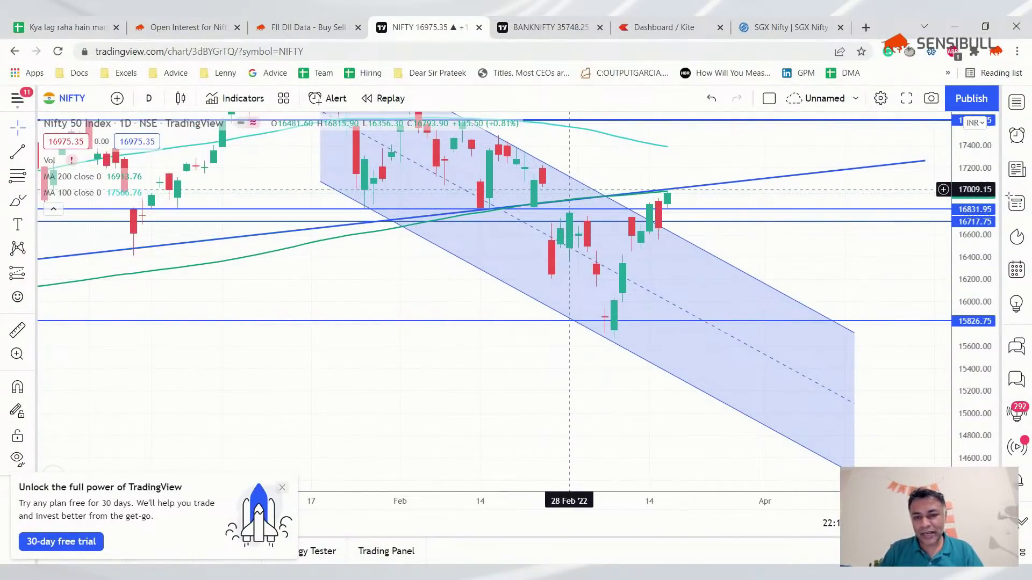
{"action": "scroll", "coordinate": [569, 190], "scroll_direction": "down", "scroll_amount": 1}
{"action": "scroll", "coordinate": [395, 372], "scroll_direction": "down", "scroll_amount": 1}
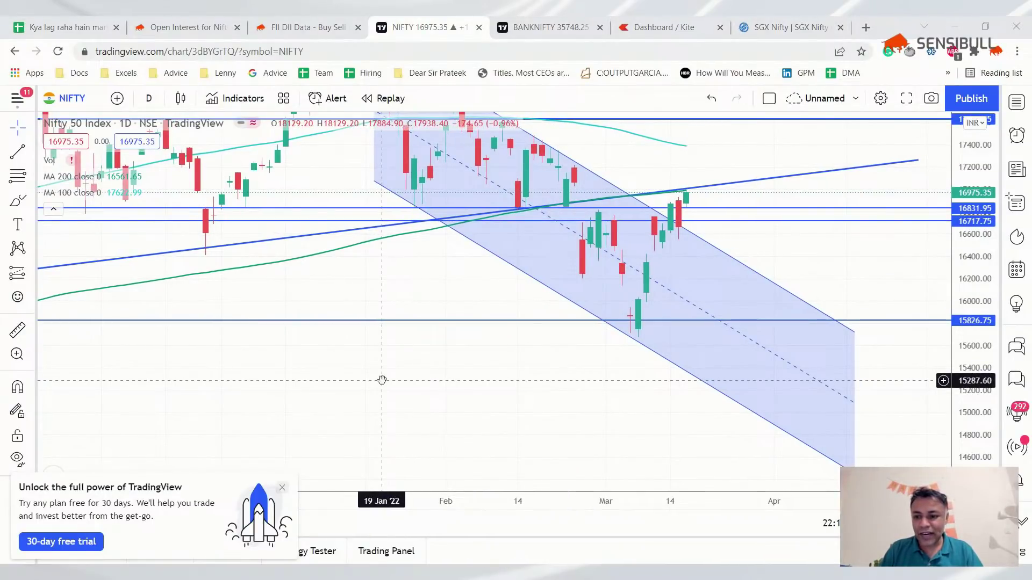
Step: Fix 'downward' in the 16-Mar Verdict cell B21, then revisit the SGX Nifty quote
{"action": "left_click", "coordinate": [48, 27]}
{"action": "scroll", "coordinate": [241, 394], "scroll_direction": "down", "scroll_amount": 5}
{"action": "scroll", "coordinate": [312, 403], "scroll_direction": "down", "scroll_amount": 2}
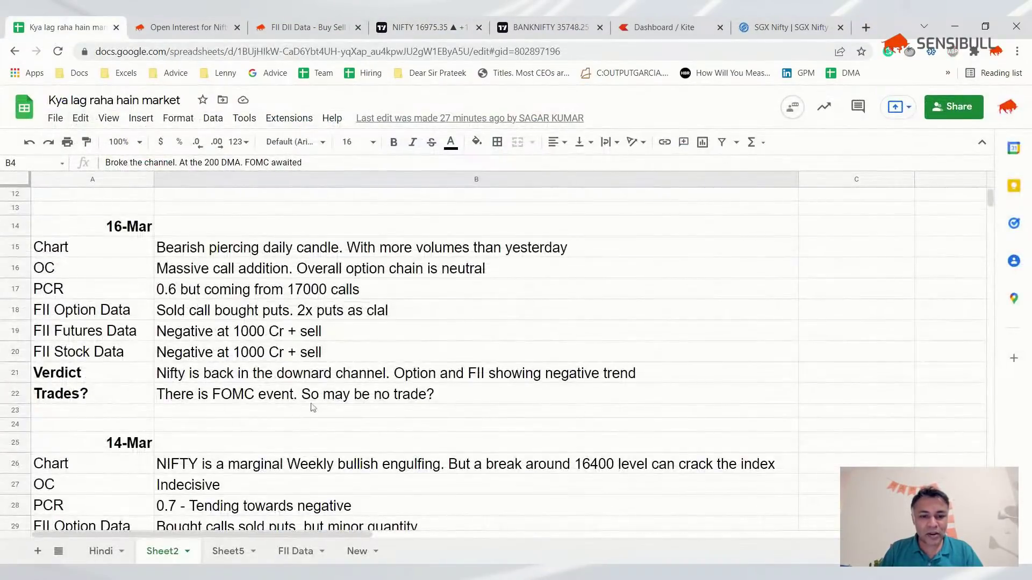
{"action": "left_click", "coordinate": [314, 400]}
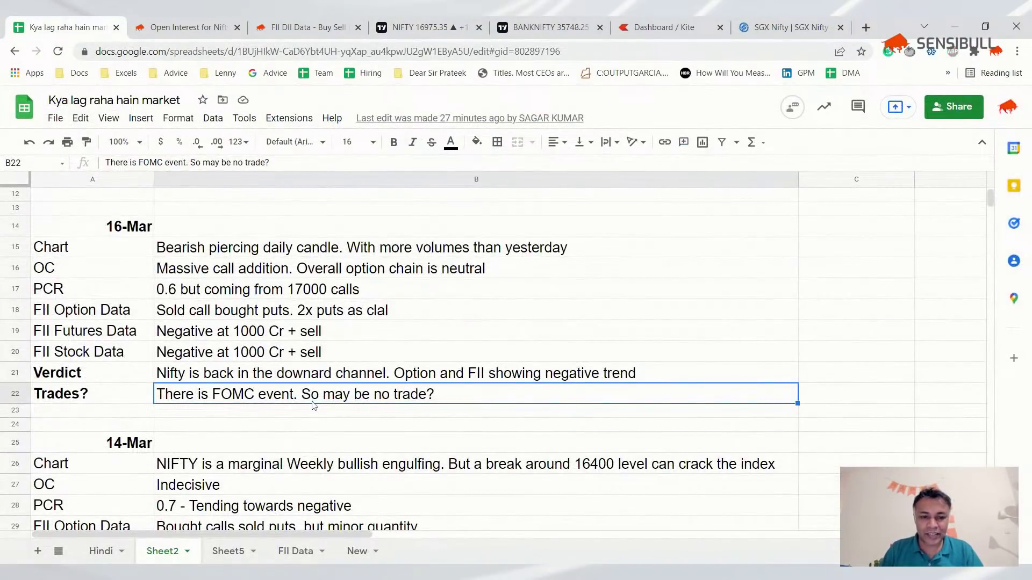
{"action": "scroll", "coordinate": [310, 409], "scroll_direction": "up", "scroll_amount": 1}
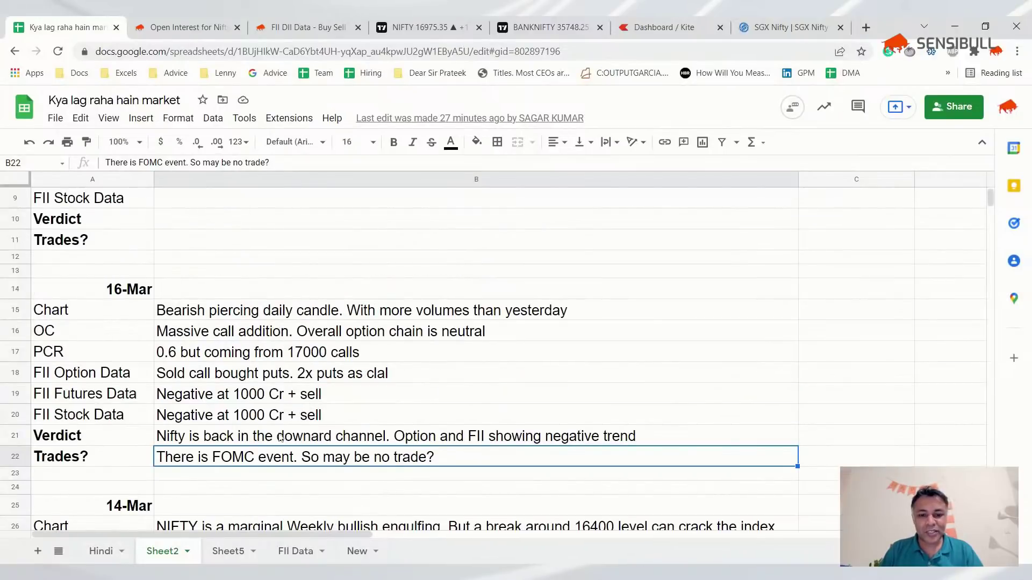
{"action": "left_click", "coordinate": [329, 441]}
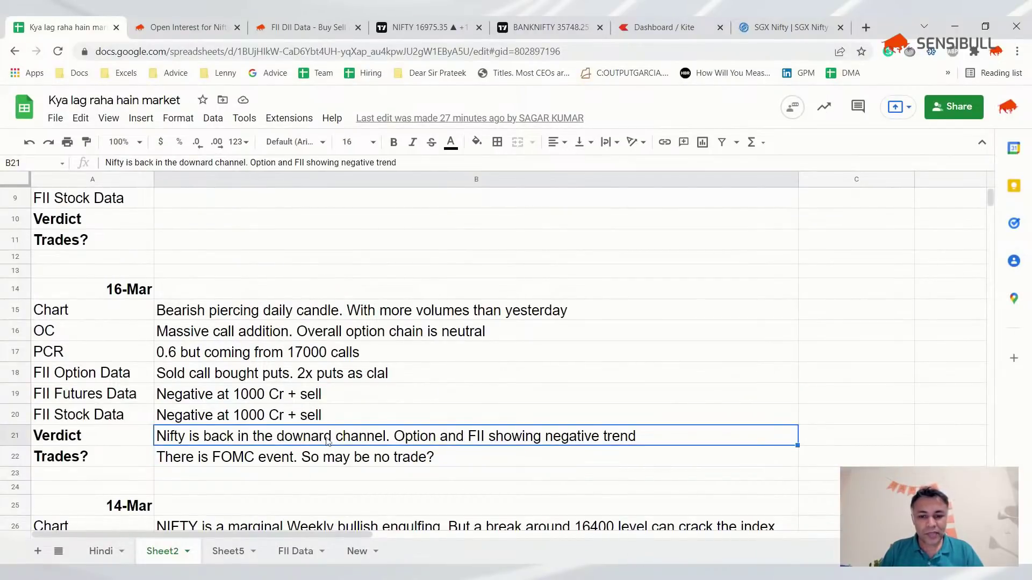
{"action": "scroll", "coordinate": [329, 462], "scroll_direction": "down", "scroll_amount": 1}
{"action": "scroll", "coordinate": [306, 457], "scroll_direction": "up", "scroll_amount": 1}
{"action": "left_click", "coordinate": [298, 460]}
{"action": "left_click", "coordinate": [307, 439]}
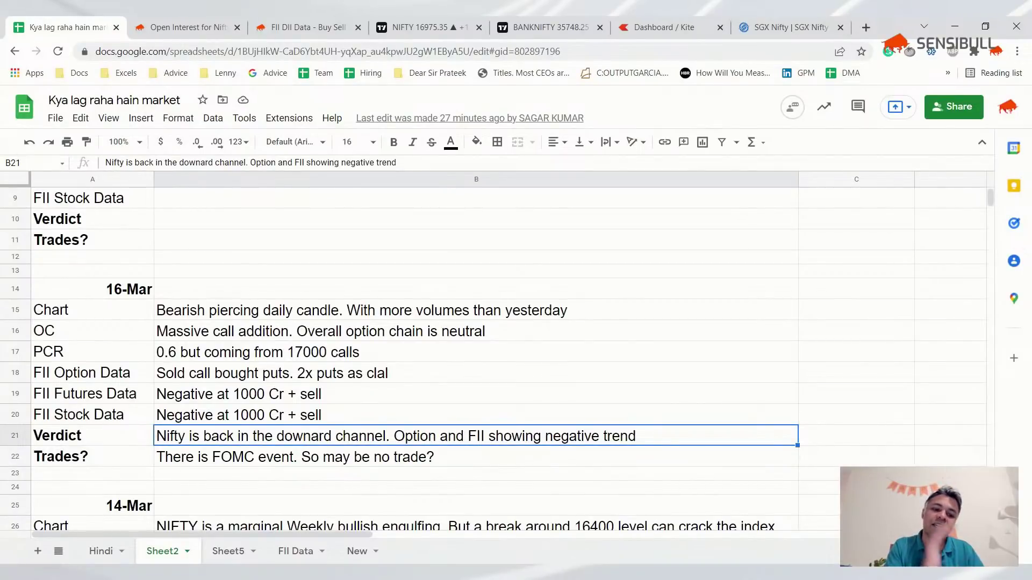
{"action": "key", "text": "F1"}
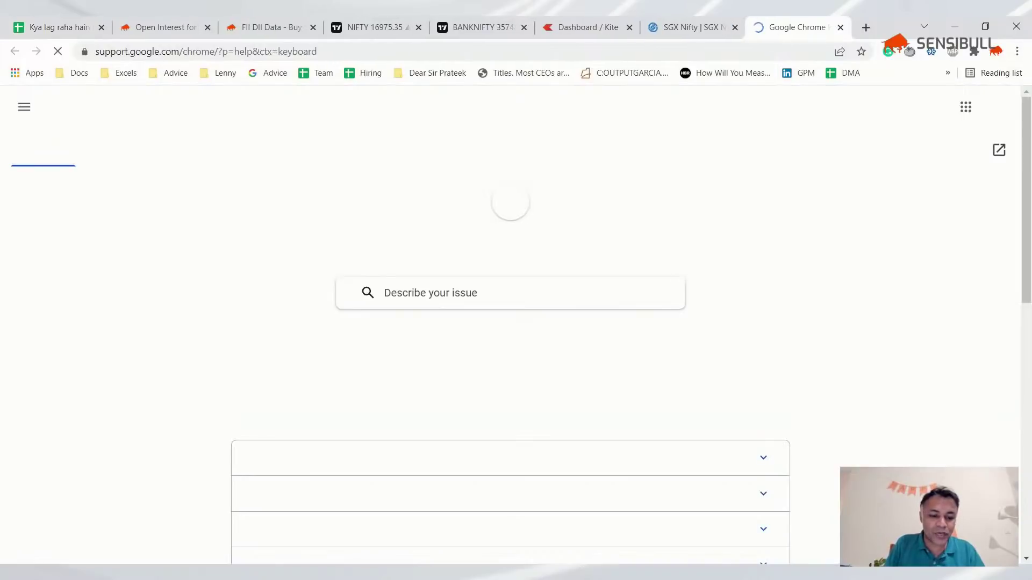
{"action": "key", "text": "ctrl+w"}
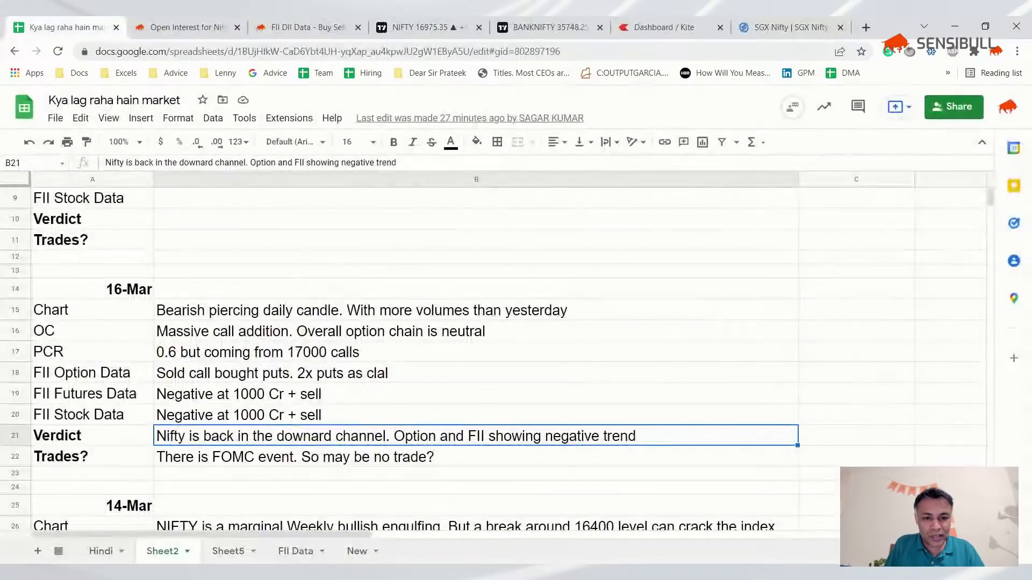
{"action": "key", "text": "F2"}
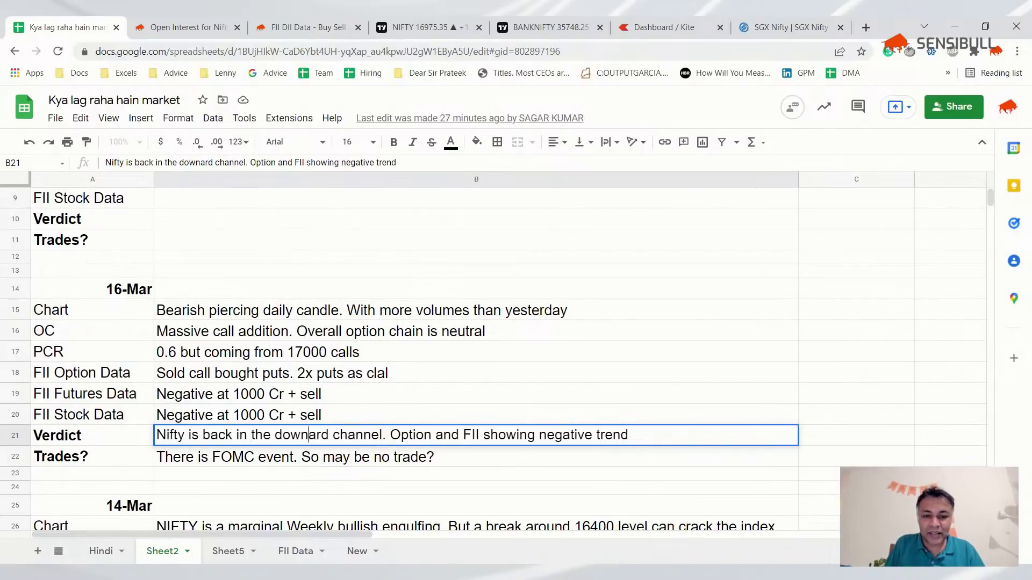
{"action": "type", "text": "w"}
{"action": "key", "text": "Return"}
{"action": "scroll", "coordinate": [270, 274], "scroll_direction": "up", "scroll_amount": 3}
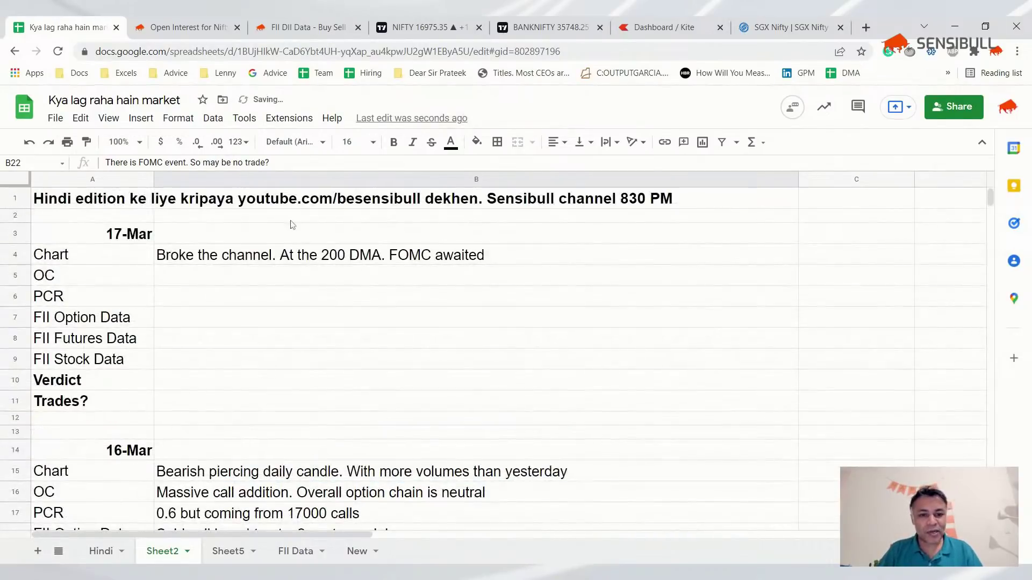
{"action": "left_click", "coordinate": [277, 252]}
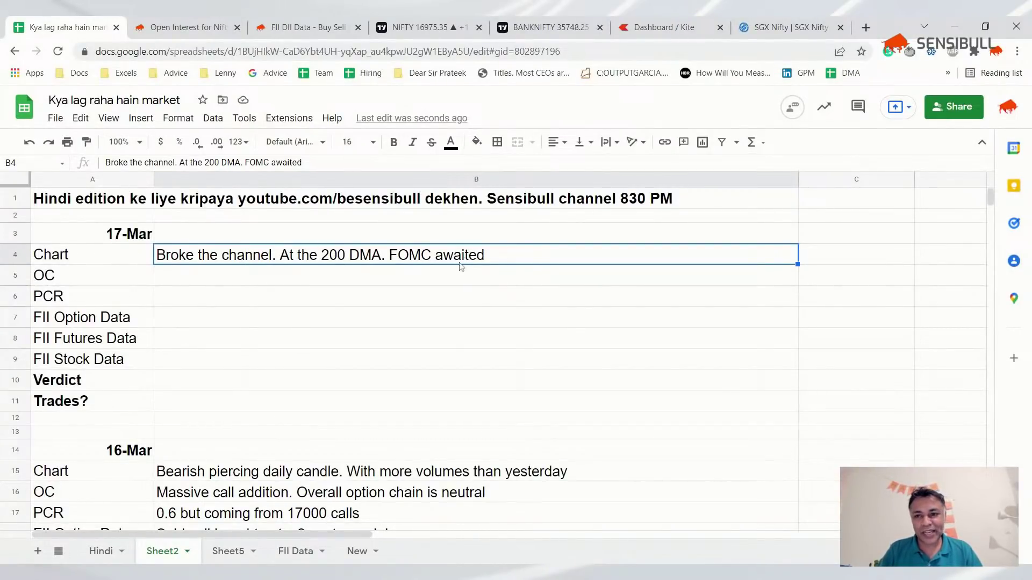
{"action": "left_click", "coordinate": [805, 22]}
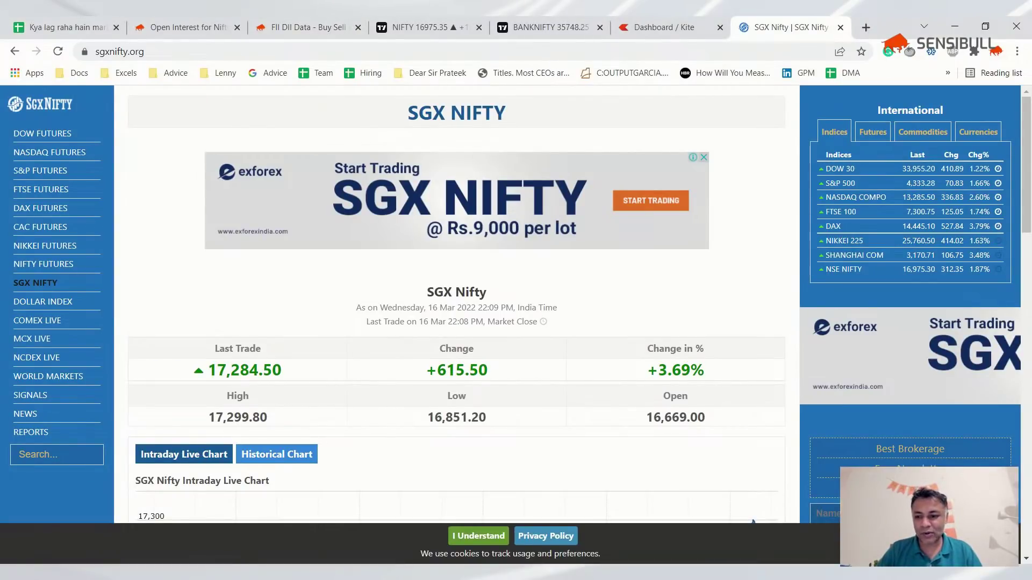
Step: Inspect the descending channel against the 16,975.35 candle near the 200-day average
{"action": "left_click", "coordinate": [412, 27]}
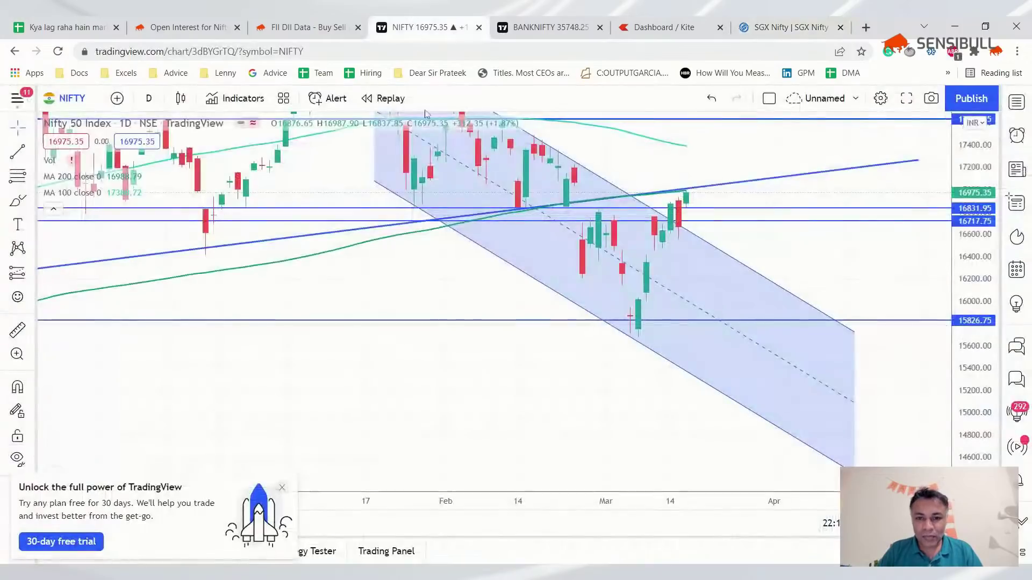
{"action": "scroll", "coordinate": [563, 253], "scroll_direction": "up", "scroll_amount": 2}
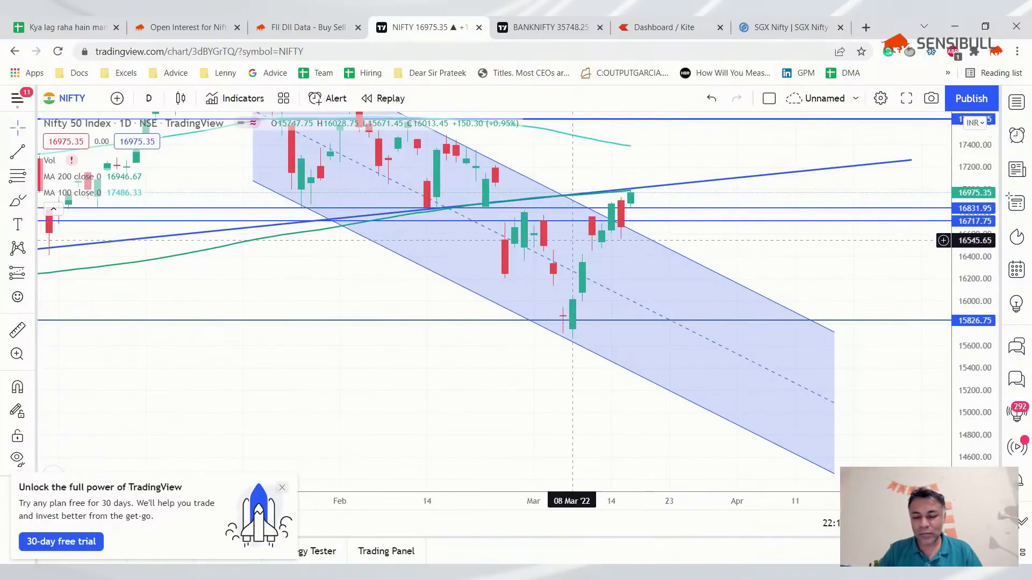
{"action": "left_click", "coordinate": [634, 234]}
{"action": "left_click", "coordinate": [601, 248]}
{"action": "scroll", "coordinate": [615, 224], "scroll_direction": "down", "scroll_amount": 2}
{"action": "scroll", "coordinate": [605, 250], "scroll_direction": "down", "scroll_amount": 2}
{"action": "scroll", "coordinate": [593, 283], "scroll_direction": "down", "scroll_amount": 2}
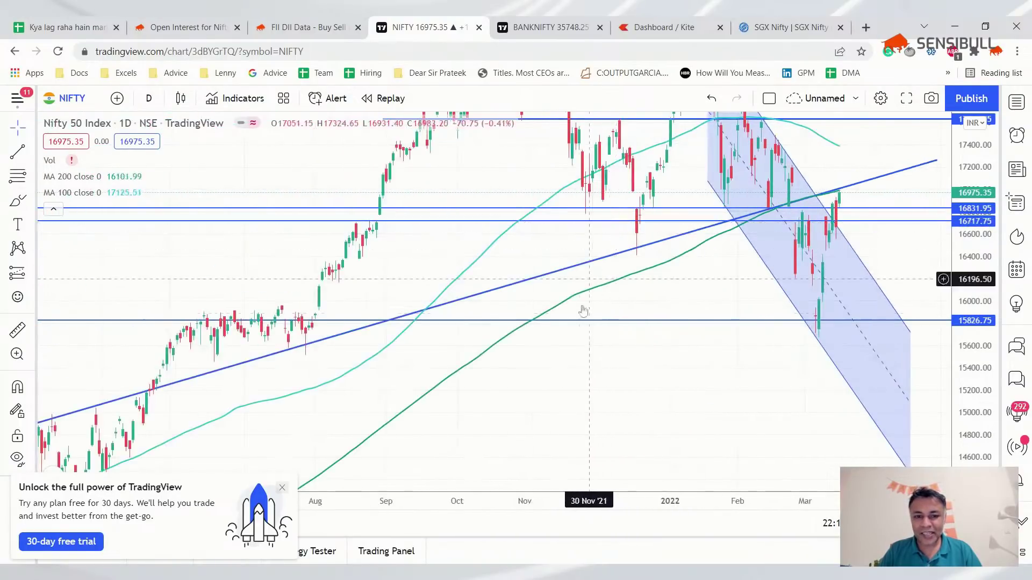
{"action": "scroll", "coordinate": [162, 428], "scroll_direction": "down", "scroll_amount": 1}
{"action": "scroll", "coordinate": [127, 432], "scroll_direction": "down", "scroll_amount": 1}
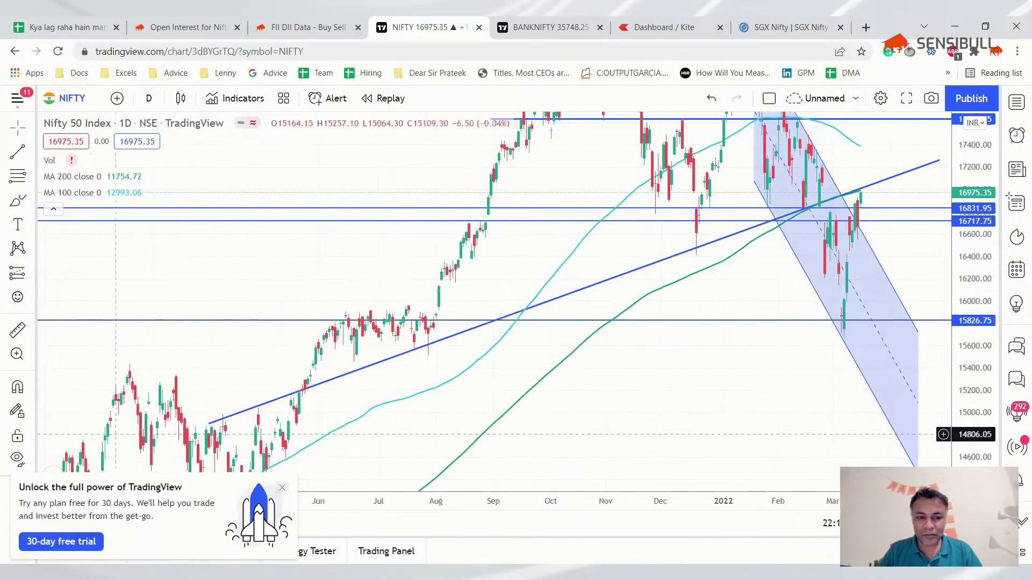
{"action": "scroll", "coordinate": [708, 285], "scroll_direction": "up", "scroll_amount": 2}
{"action": "scroll", "coordinate": [710, 266], "scroll_direction": "up", "scroll_amount": 2}
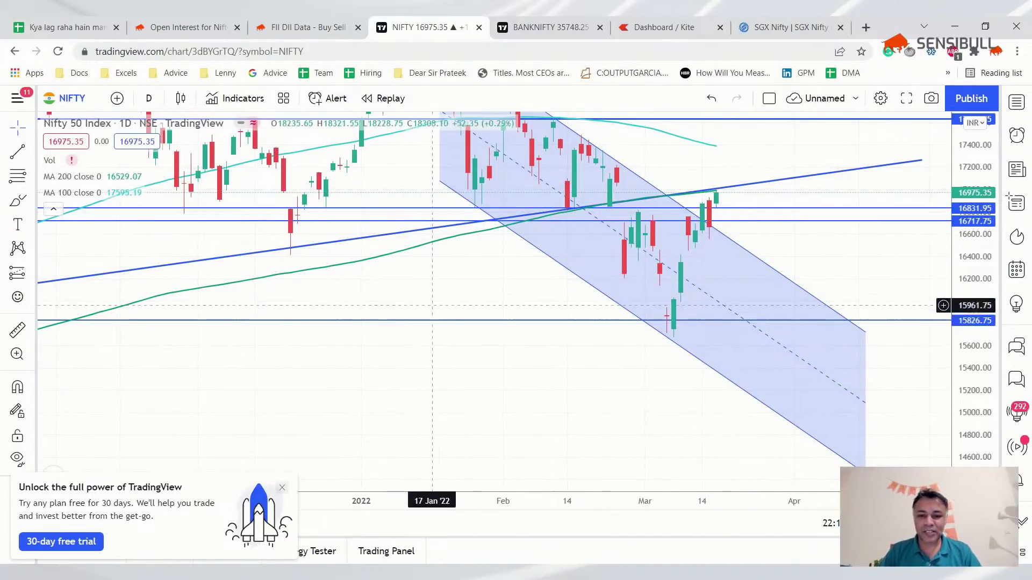
{"action": "left_click_drag", "start_coordinate": [456, 272], "coordinate": [458, 376]}
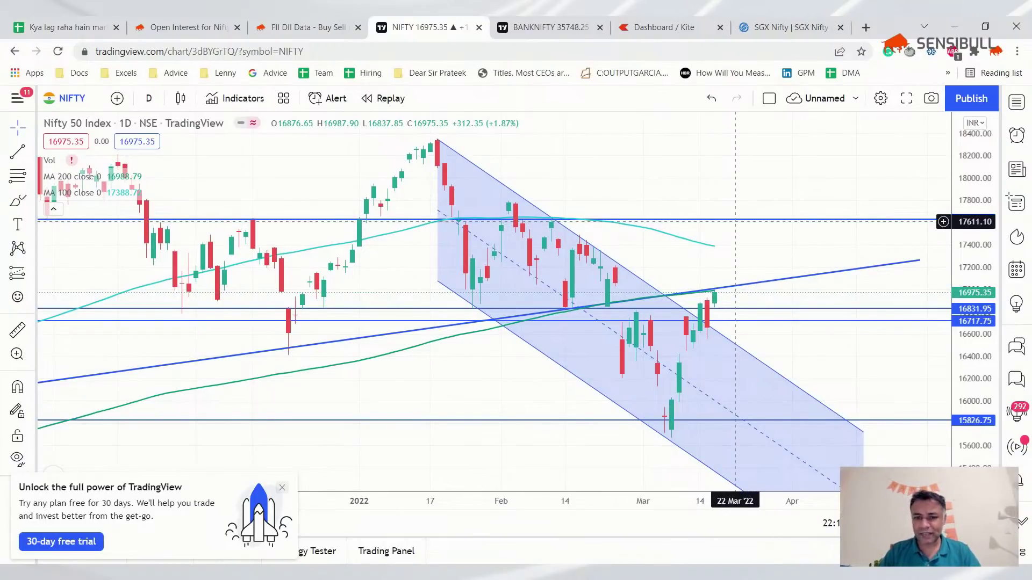
{"action": "scroll", "coordinate": [736, 220], "scroll_direction": "down", "scroll_amount": 2}
{"action": "scroll", "coordinate": [721, 237], "scroll_direction": "down", "scroll_amount": 2}
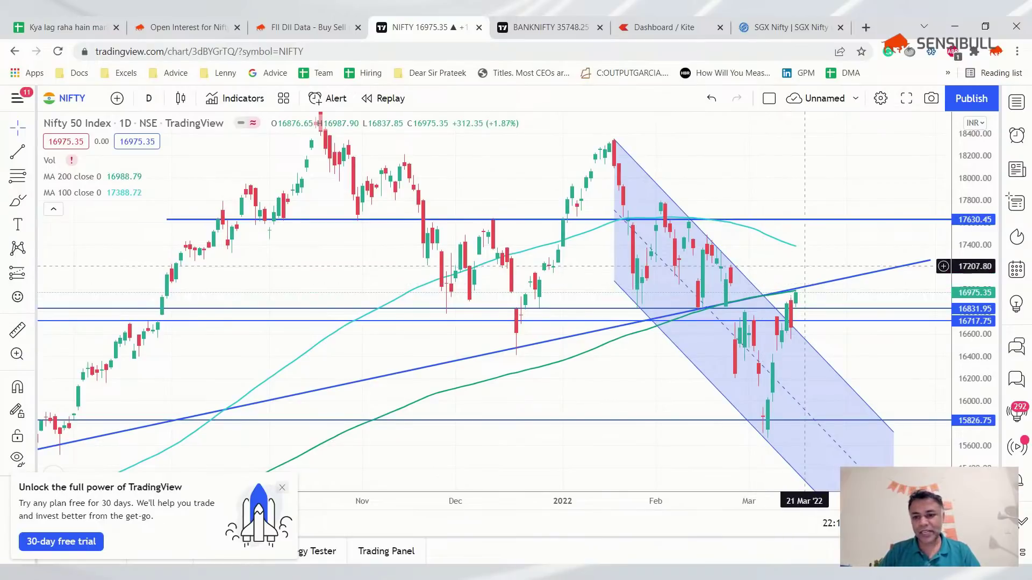
{"action": "scroll", "coordinate": [788, 251], "scroll_direction": "up", "scroll_amount": 2}
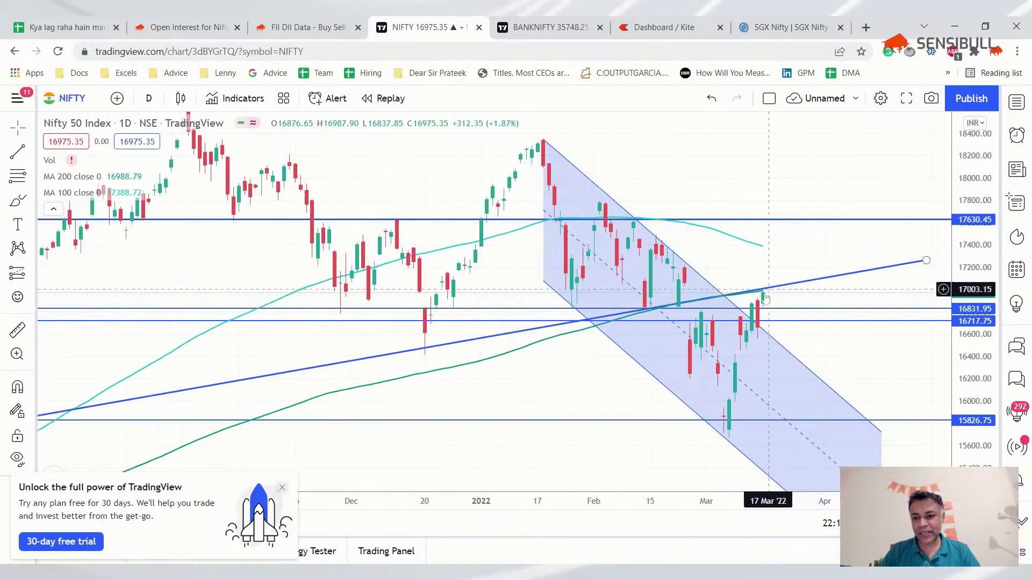
{"action": "scroll", "coordinate": [750, 339], "scroll_direction": "down", "scroll_amount": 1}
{"action": "scroll", "coordinate": [732, 415], "scroll_direction": "down", "scroll_amount": 1}
{"action": "scroll", "coordinate": [731, 415], "scroll_direction": "up", "scroll_amount": 2}
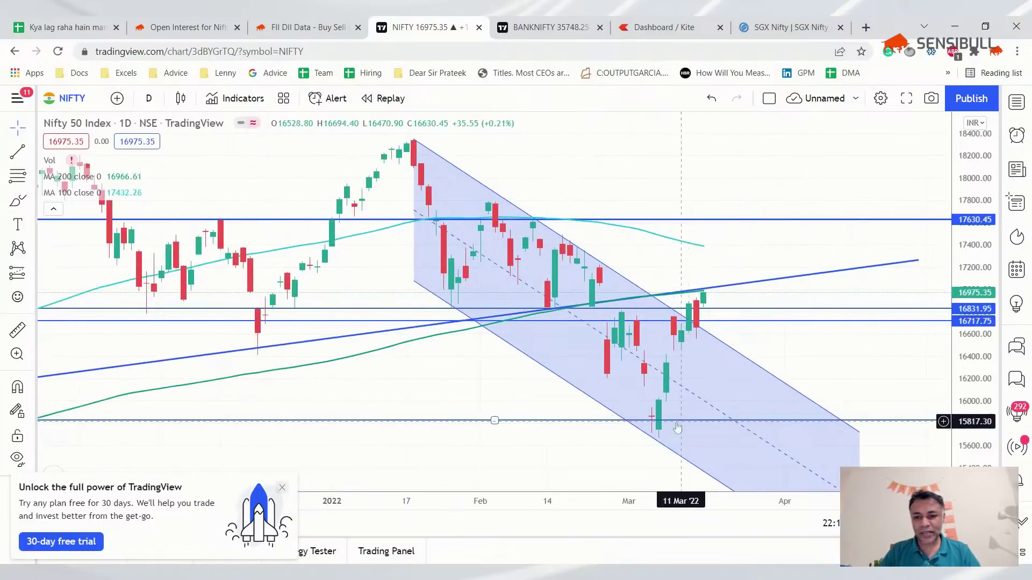
{"action": "scroll", "coordinate": [495, 419], "scroll_direction": "up", "scroll_amount": 2}
{"action": "key", "text": "ctrl+minus"}
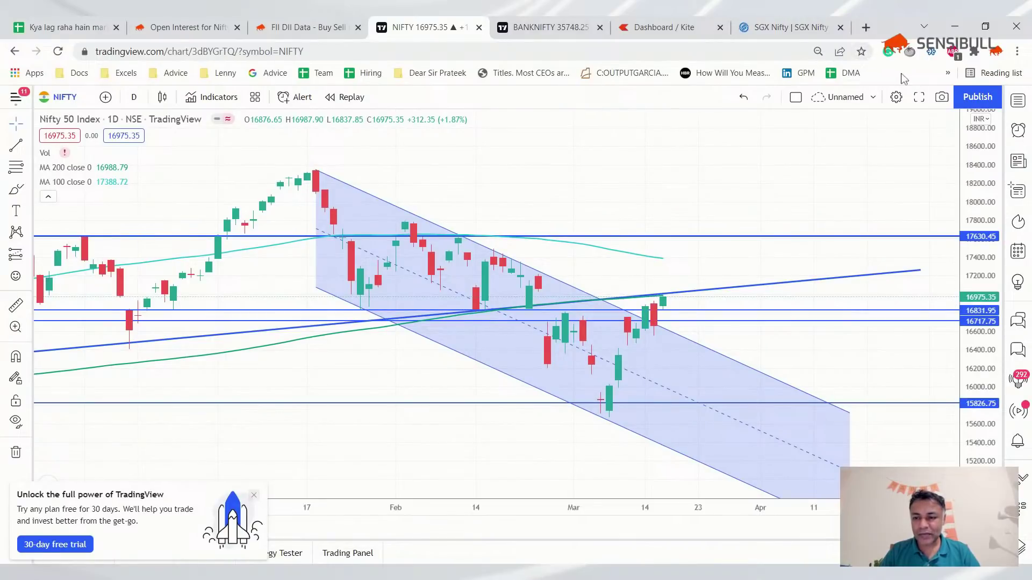
Step: Check 16-Mar NIFTY OI by strike, then SGX Nifty refreshed to 17,272.80 (+3.62%)
{"action": "left_click", "coordinate": [165, 26]}
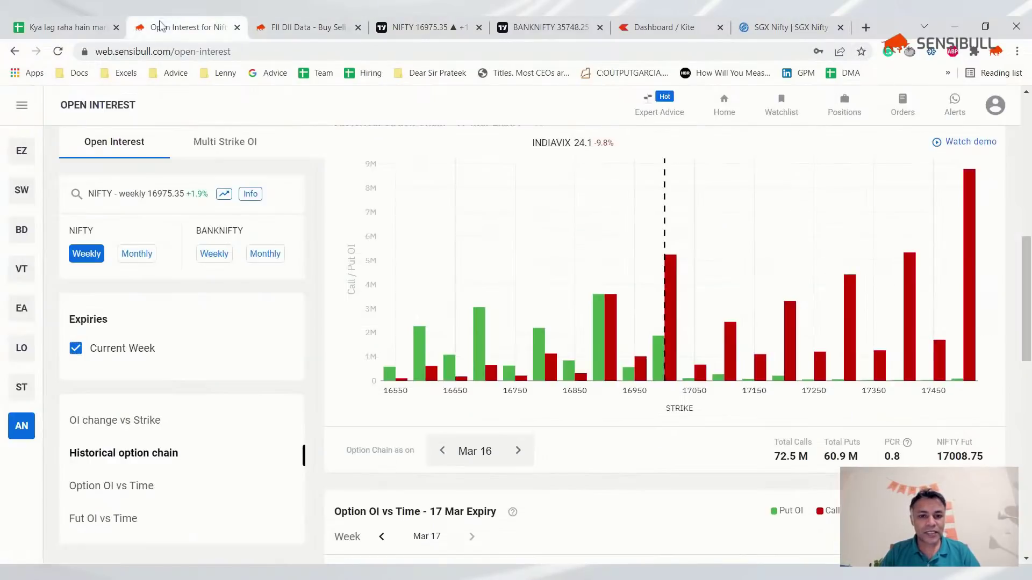
{"action": "scroll", "coordinate": [523, 321], "scroll_direction": "up", "scroll_amount": 3}
{"action": "scroll", "coordinate": [618, 321], "scroll_direction": "up", "scroll_amount": 3}
{"action": "scroll", "coordinate": [618, 321], "scroll_direction": "down", "scroll_amount": 2}
{"action": "scroll", "coordinate": [619, 322], "scroll_direction": "up", "scroll_amount": 1}
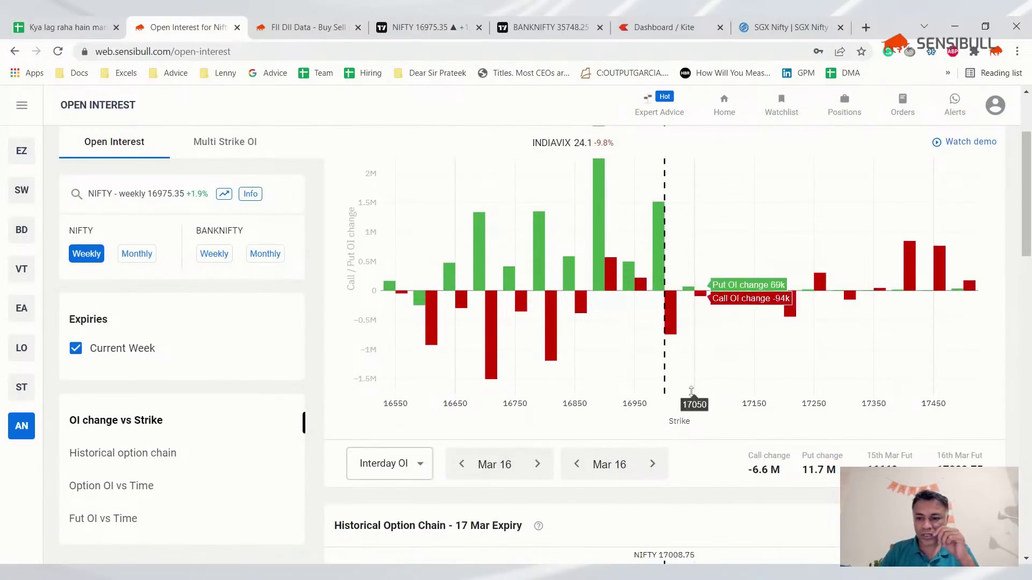
{"action": "mouse_move", "coordinate": [605, 290]}
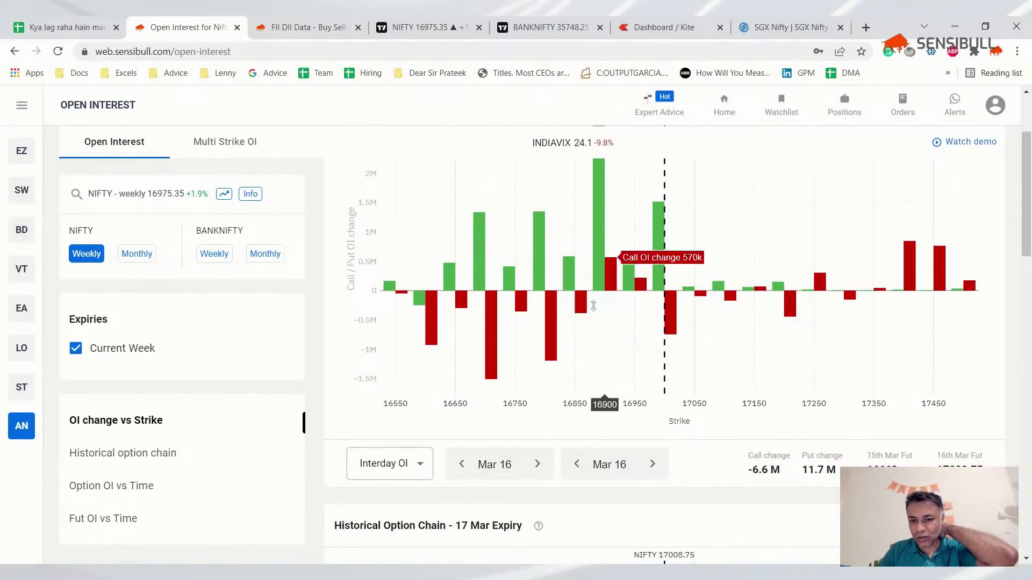
{"action": "scroll", "coordinate": [574, 355], "scroll_direction": "down", "scroll_amount": 1}
{"action": "scroll", "coordinate": [574, 355], "scroll_direction": "down", "scroll_amount": 1}
{"action": "scroll", "coordinate": [574, 355], "scroll_direction": "down", "scroll_amount": 1}
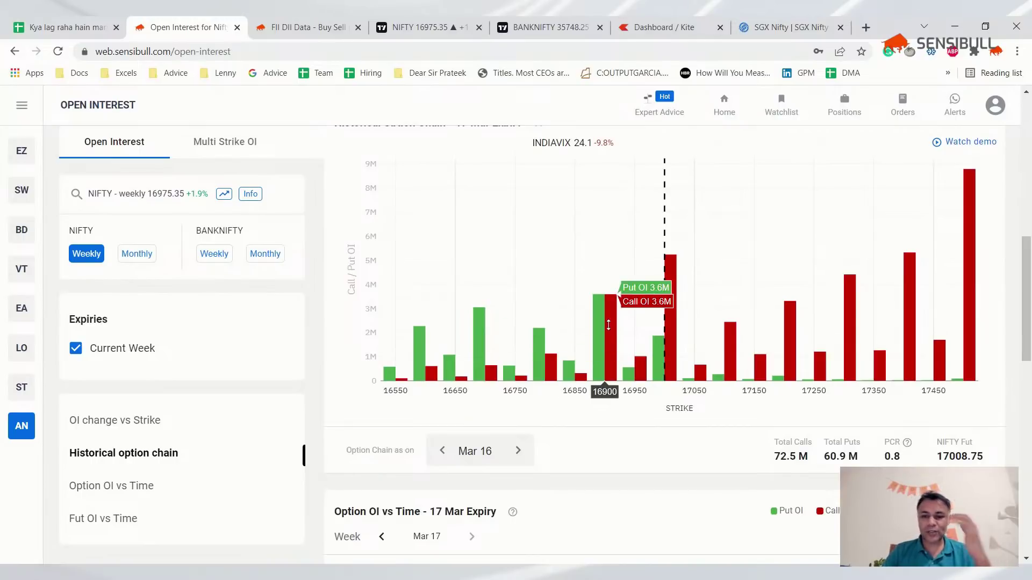
{"action": "mouse_move", "coordinate": [660, 359]}
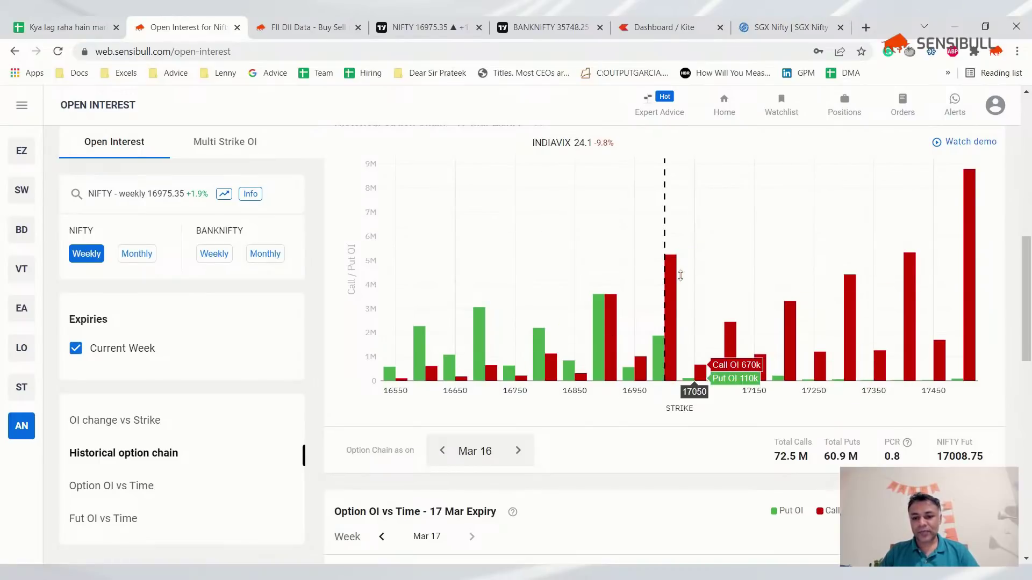
{"action": "mouse_move", "coordinate": [658, 338]}
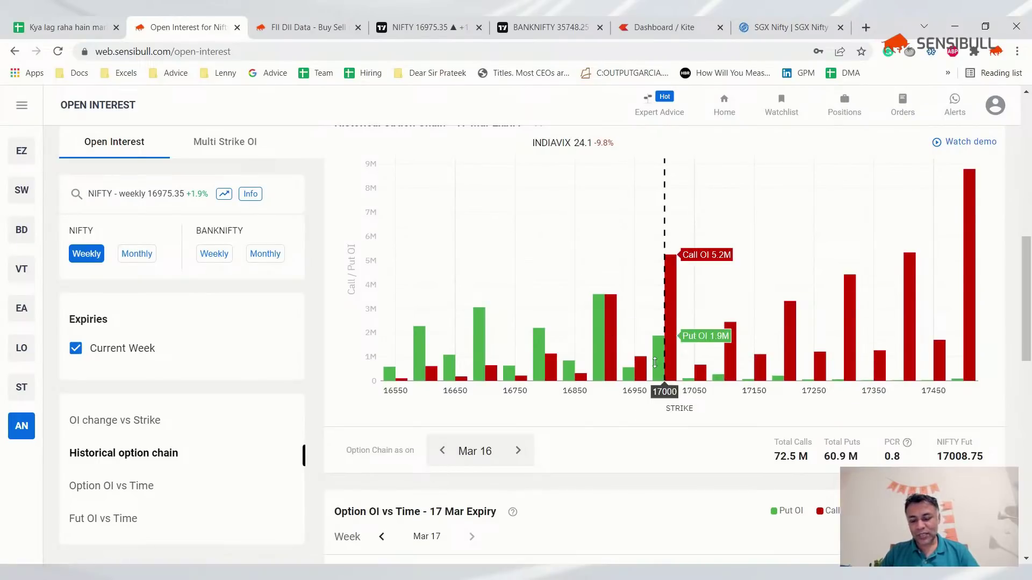
{"action": "left_click", "coordinate": [791, 26]}
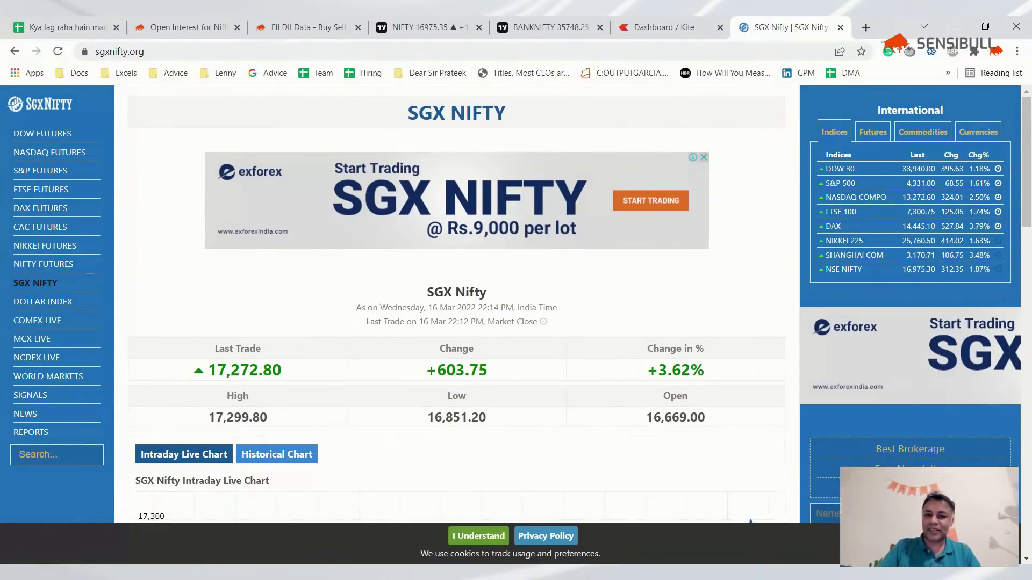
Step: Glance at Sensibull's FII DII data and the 16-Mar historical option chain
{"action": "left_click", "coordinate": [313, 30]}
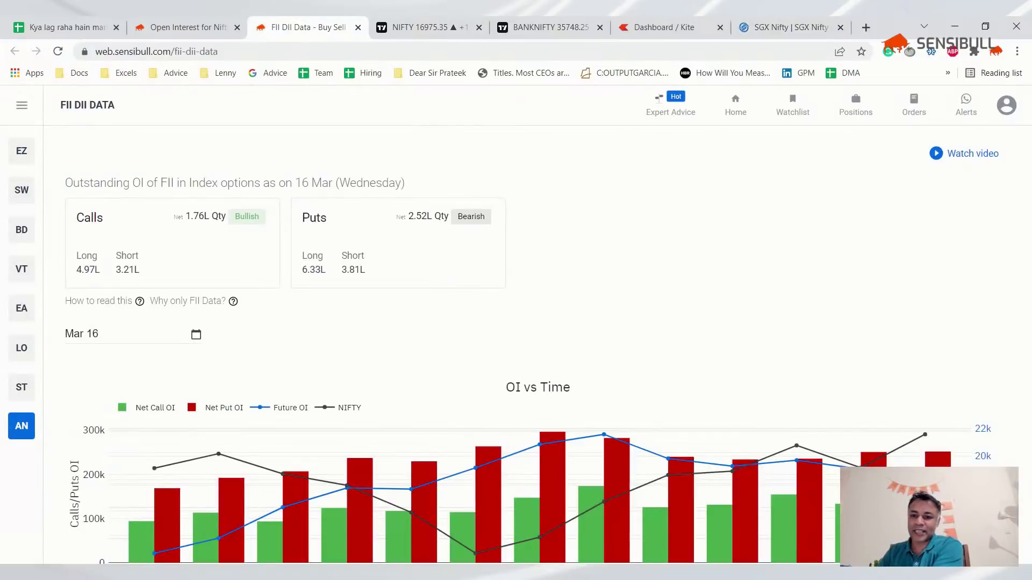
{"action": "left_click", "coordinate": [185, 27]}
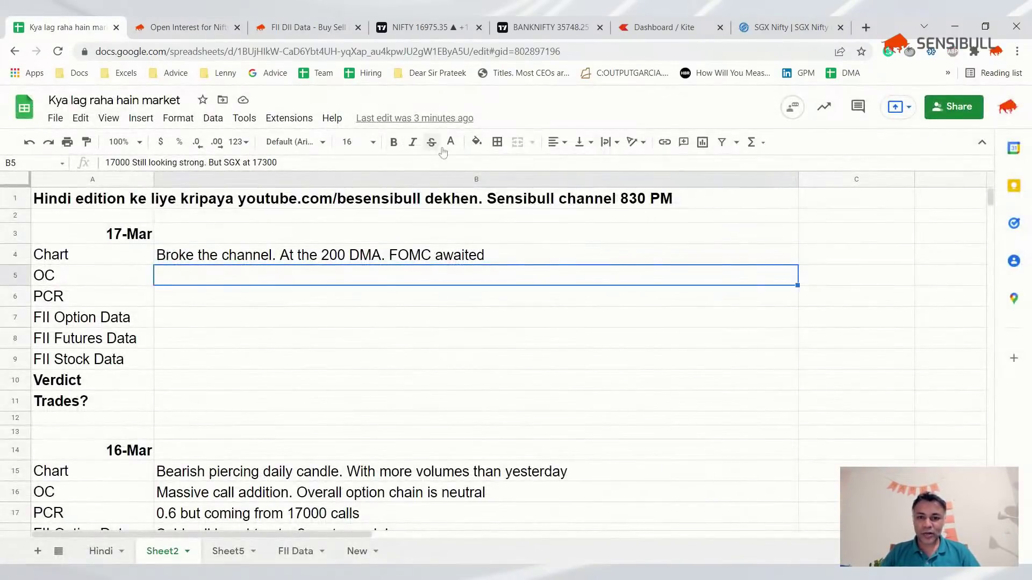
Step: Make the 17-Mar OC note black and extend it with the 17000 and SGX 17300 remark
{"action": "left_click", "coordinate": [450, 142]}
{"action": "left_click", "coordinate": [456, 183]}
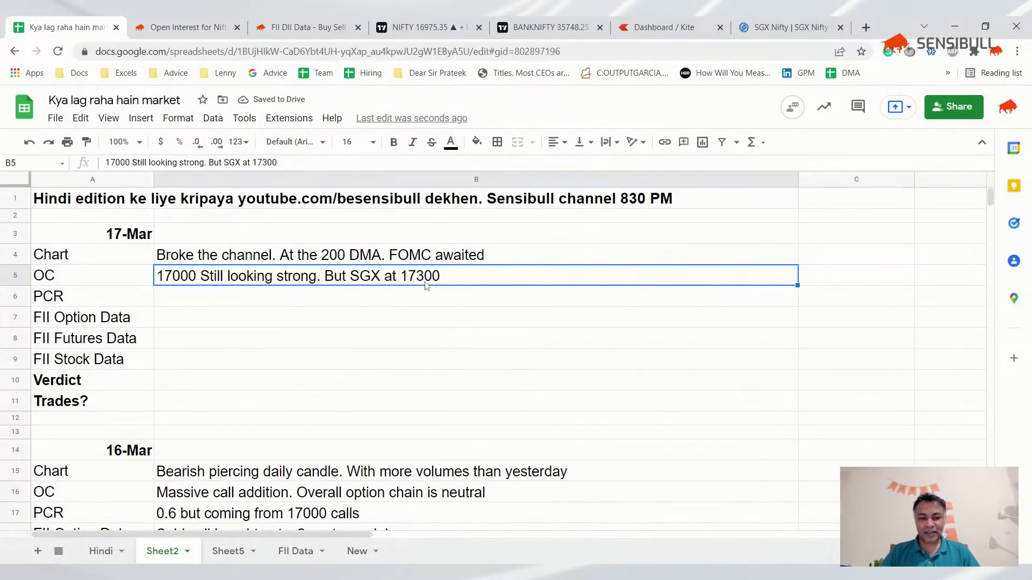
{"action": "type", "text": "(but that is not available at 330)"}
{"action": "key", "text": "Return"}
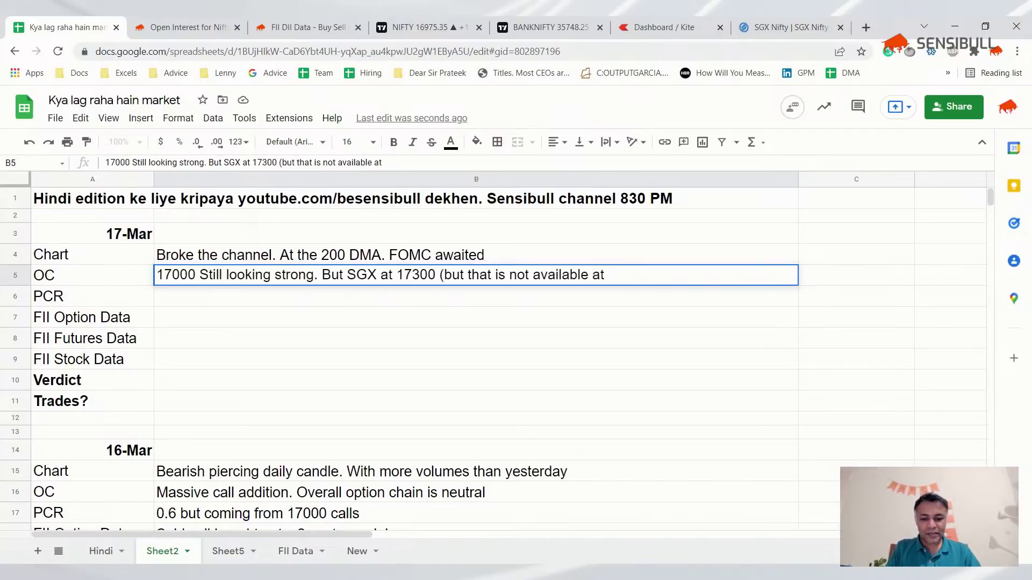
{"action": "key", "text": "Return"}
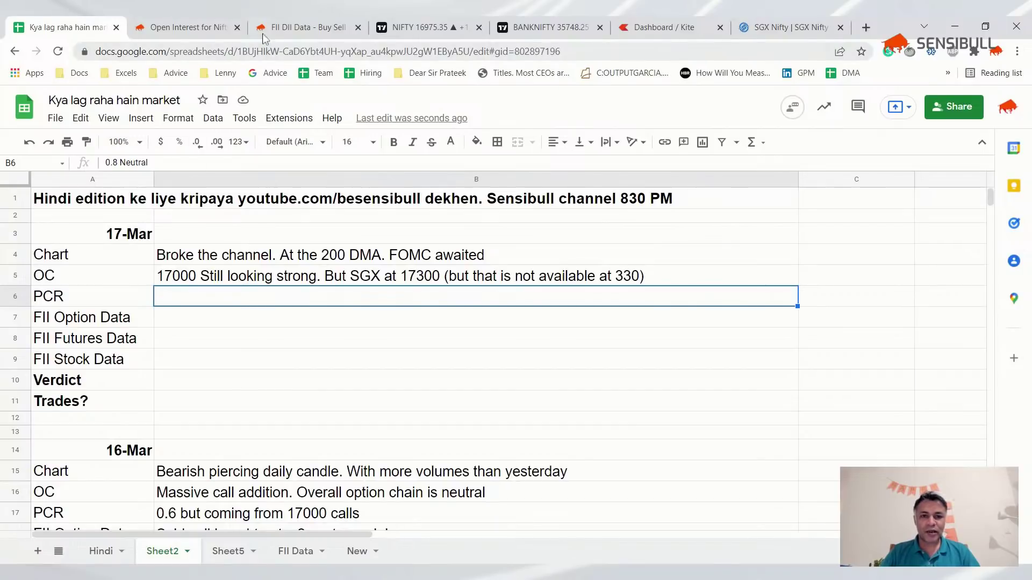
Step: Enter the 17-Mar PCR as '0.8 Neutral' in black text
{"action": "key", "text": "ctrl+z"}
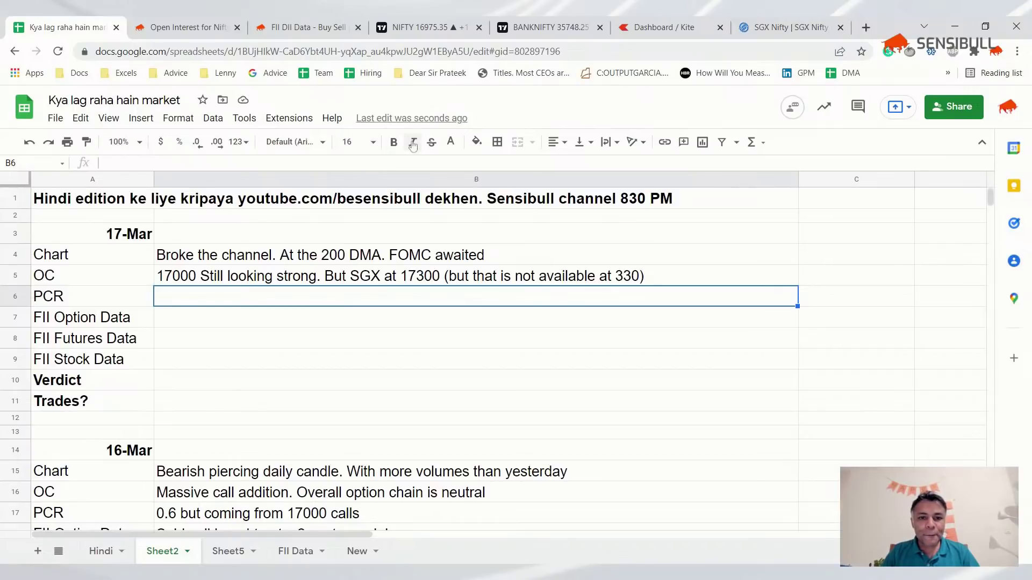
{"action": "left_click", "coordinate": [450, 143]}
{"action": "left_click", "coordinate": [456, 183]}
{"action": "type", "text": "0.8 Neutral"}
{"action": "left_click", "coordinate": [191, 318]}
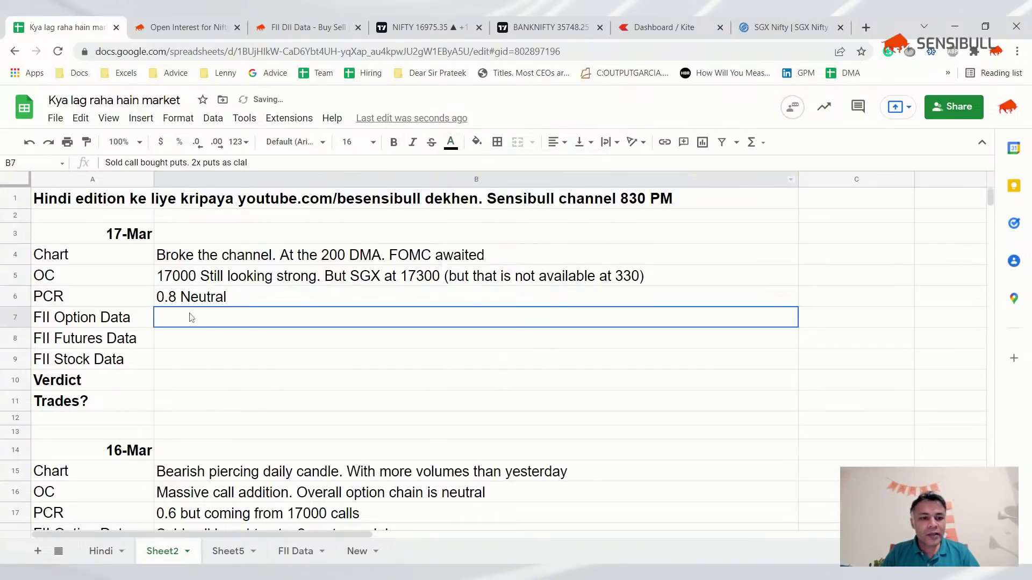
{"action": "left_click", "coordinate": [298, 27]}
{"action": "scroll", "coordinate": [216, 417], "scroll_direction": "down", "scroll_amount": 2}
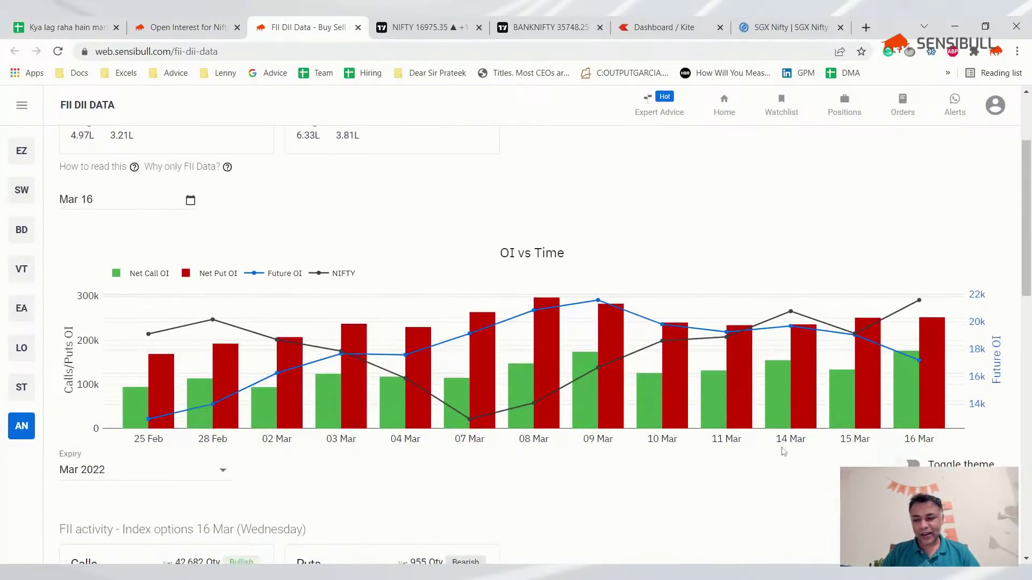
{"action": "scroll", "coordinate": [887, 376], "scroll_direction": "down", "scroll_amount": 3}
{"action": "scroll", "coordinate": [390, 396], "scroll_direction": "up", "scroll_amount": 1}
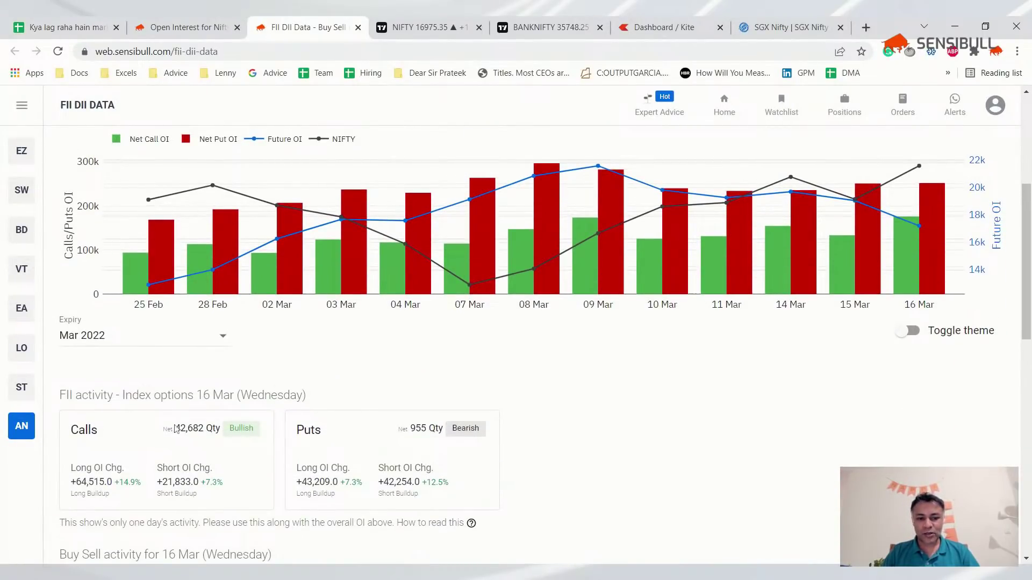
{"action": "left_click_drag", "start_coordinate": [187, 432], "coordinate": [221, 431]}
{"action": "scroll", "coordinate": [603, 433], "scroll_direction": "up", "scroll_amount": 1}
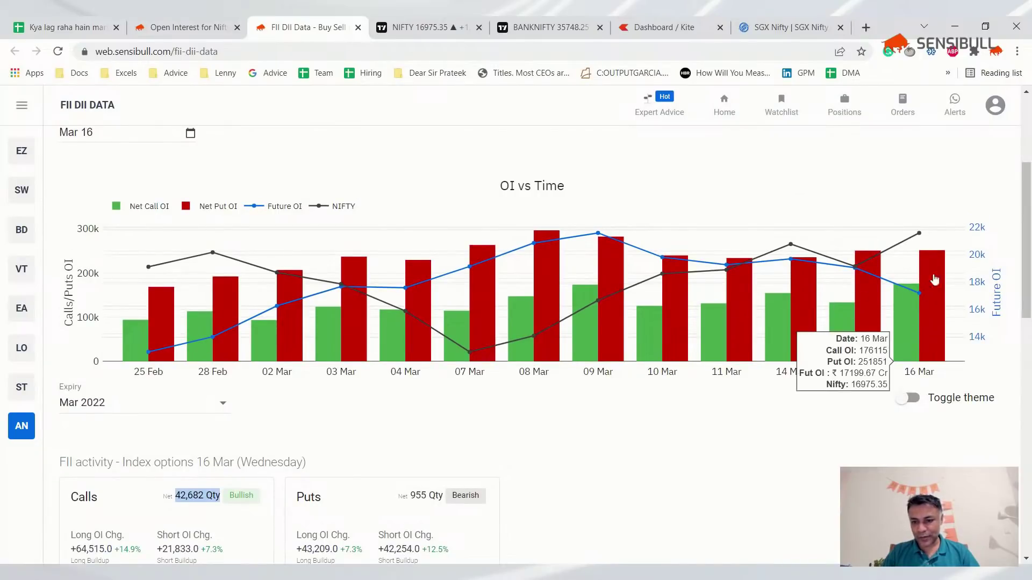
{"action": "scroll", "coordinate": [936, 279], "scroll_direction": "down", "scroll_amount": 2}
{"action": "scroll", "coordinate": [914, 293], "scroll_direction": "down", "scroll_amount": 3}
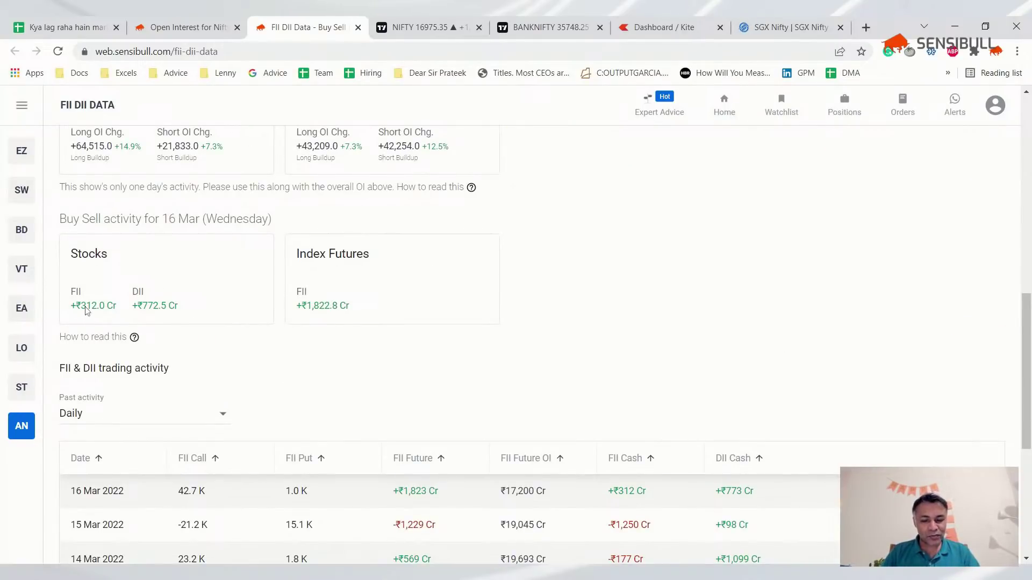
{"action": "scroll", "coordinate": [86, 312], "scroll_direction": "down", "scroll_amount": 3}
{"action": "scroll", "coordinate": [5, 370], "scroll_direction": "up", "scroll_amount": 5}
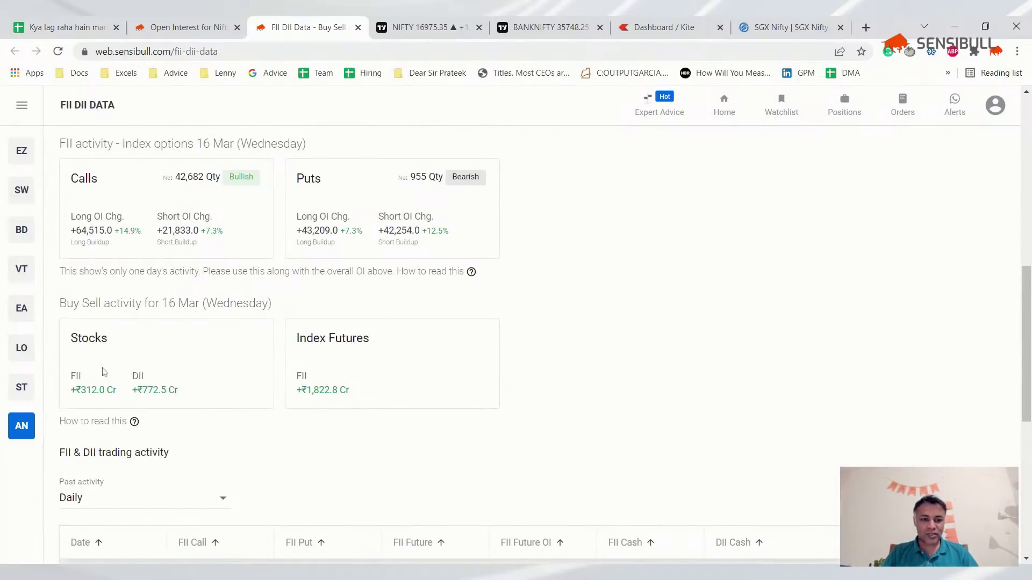
Step: Scan Sensibull's 16-Mar FII OI vs Time chart and activity cards before returning
{"action": "left_click", "coordinate": [69, 21]}
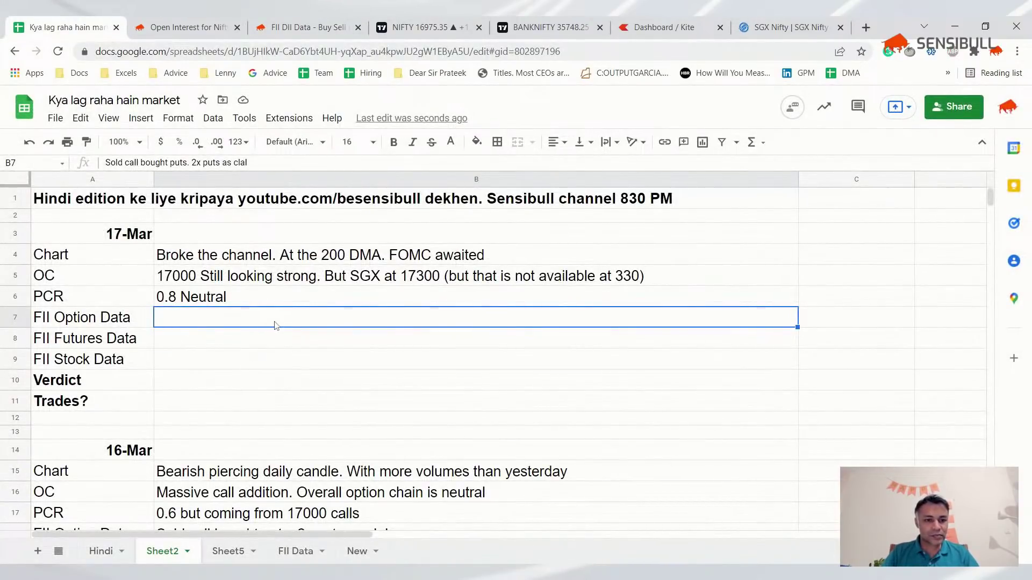
Step: Clear B7:B11, then enter FII options 'Bought calls in huge quantum', futures '2000 Cr buy', stocks '300 Cr buy'
{"action": "key", "text": "shift+Down"}
{"action": "key", "text": "Down"}
{"action": "key", "text": "Up"}
{"action": "key", "text": "shift+Down"}
{"action": "key", "text": "shift+Down"}
{"action": "key", "text": "shift+Down"}
{"action": "key", "text": "shift+Down"}
{"action": "key", "text": "Delete"}
{"action": "key", "text": "shift+Up"}
{"action": "key", "text": "shift+Up"}
{"action": "key", "text": "shift+Up"}
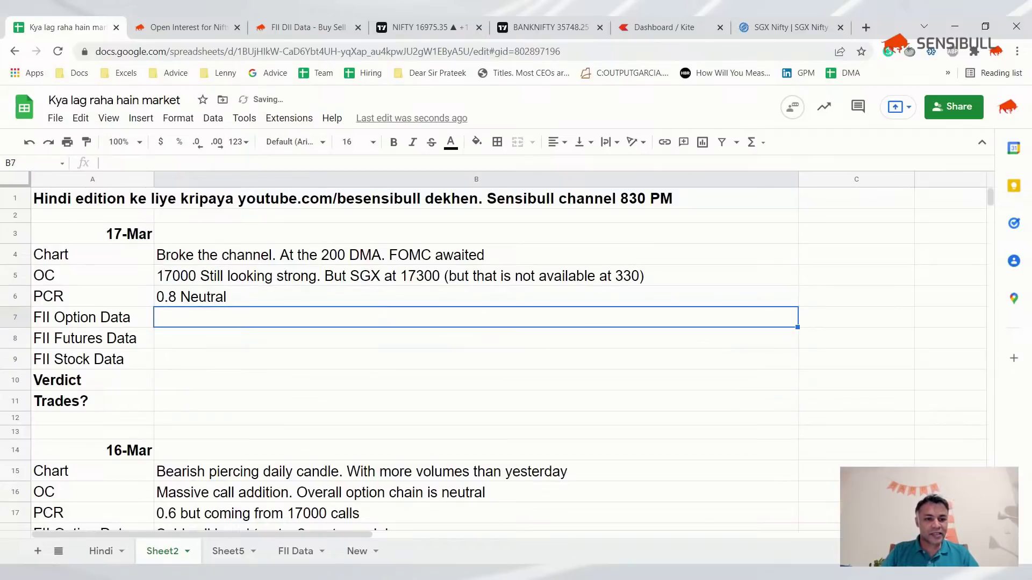
{"action": "type", "text": "Bought calls in huge quantum"}
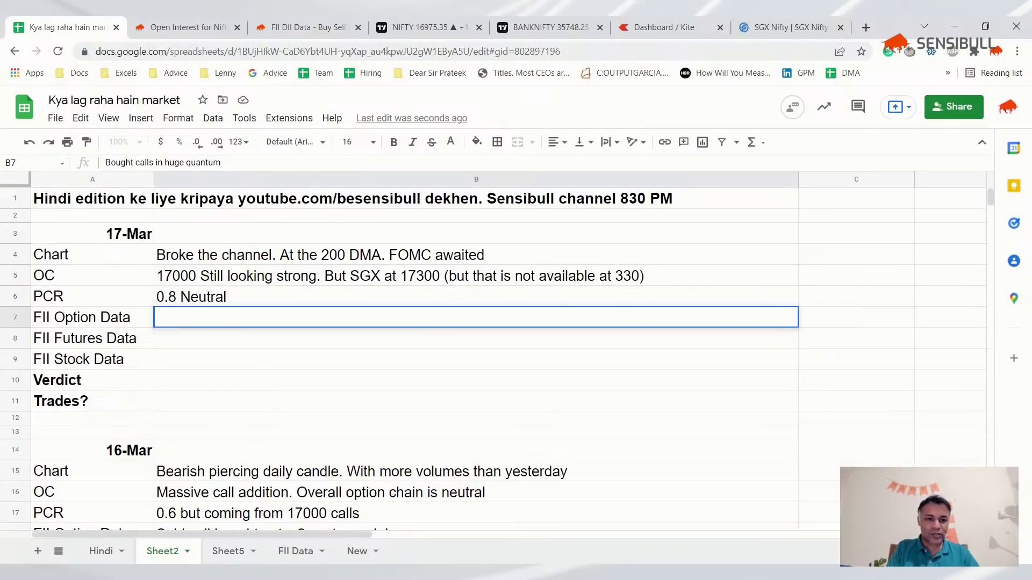
{"action": "key", "text": "Return"}
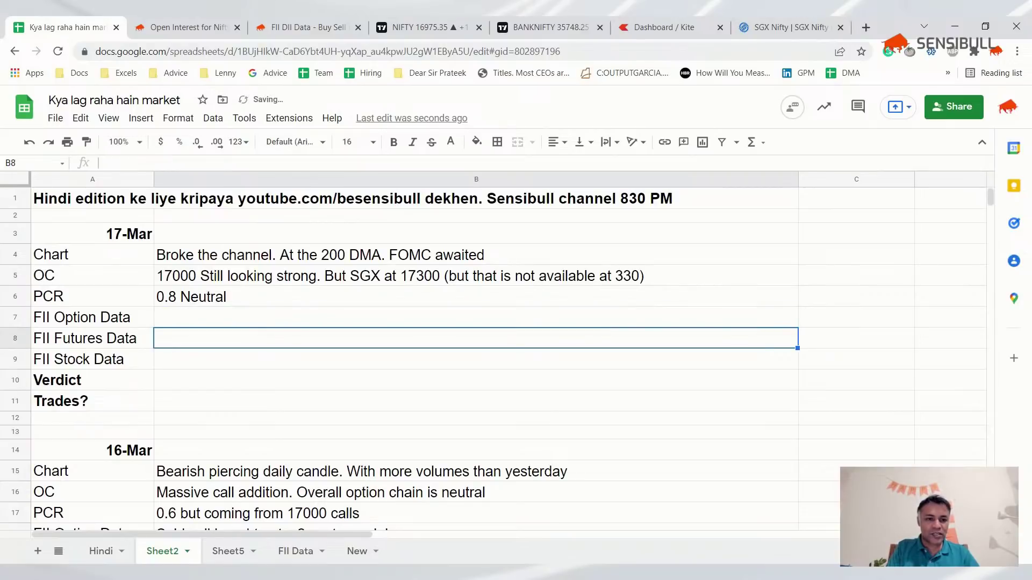
{"action": "type", "text": "2000 Cr"}
{"action": "key", "text": "Return"}
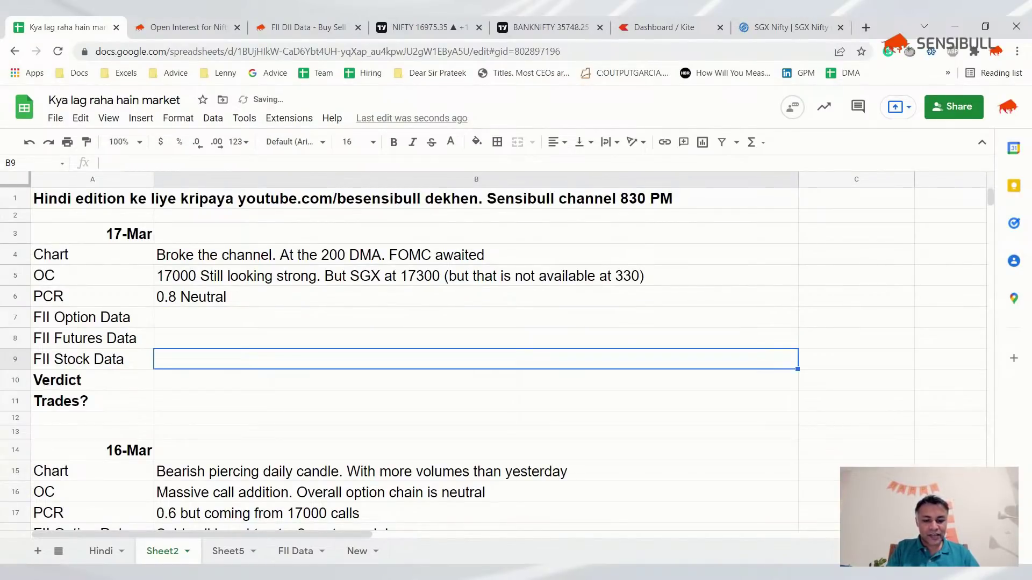
{"action": "type", "text": "30"}
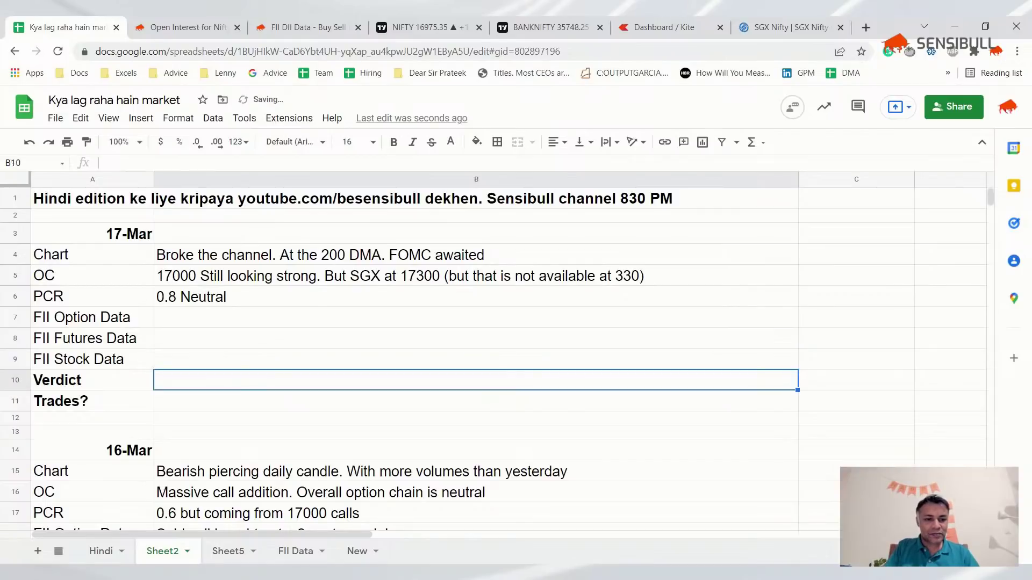
Step: Set the three FII entries to black text, undoing a mistaken black fill
{"action": "left_click_drag", "start_coordinate": [476, 317], "coordinate": [476, 338]}
{"action": "key", "text": "shift+Down"}
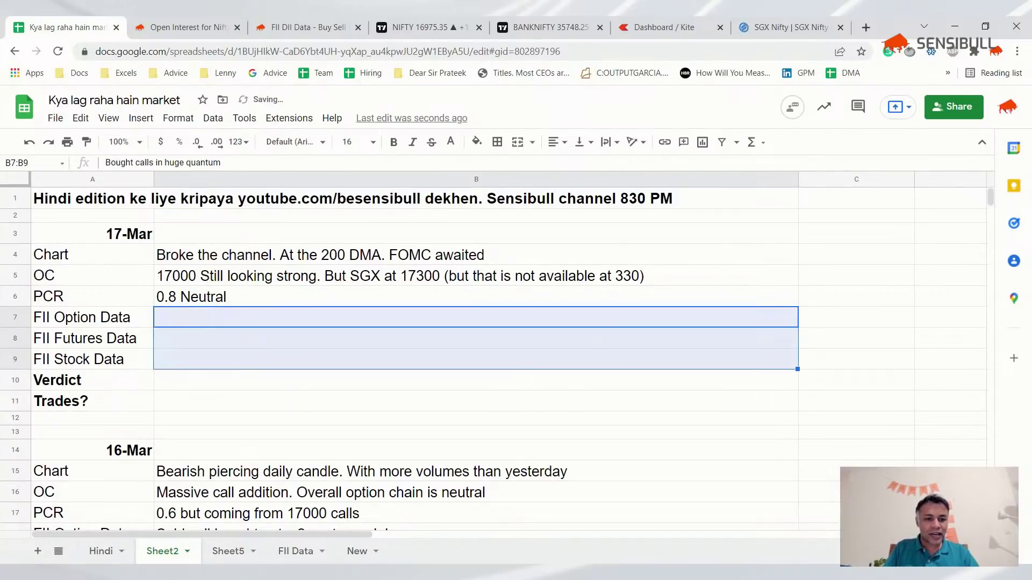
{"action": "left_click", "coordinate": [479, 146]}
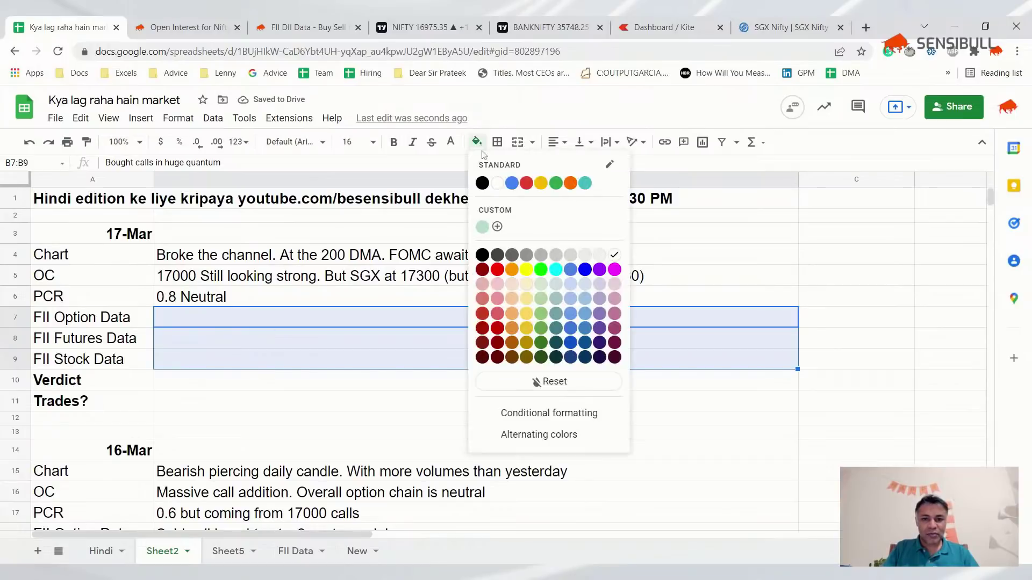
{"action": "left_click", "coordinate": [482, 183]}
{"action": "key", "text": "ctrl+z"}
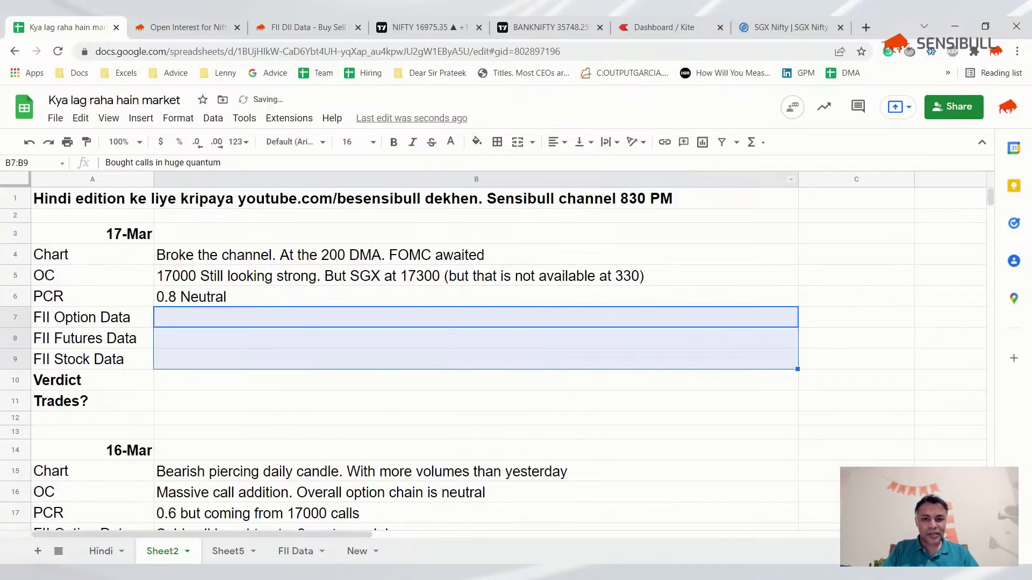
{"action": "left_click", "coordinate": [451, 143]}
{"action": "left_click", "coordinate": [457, 183]}
{"action": "left_click", "coordinate": [229, 387]}
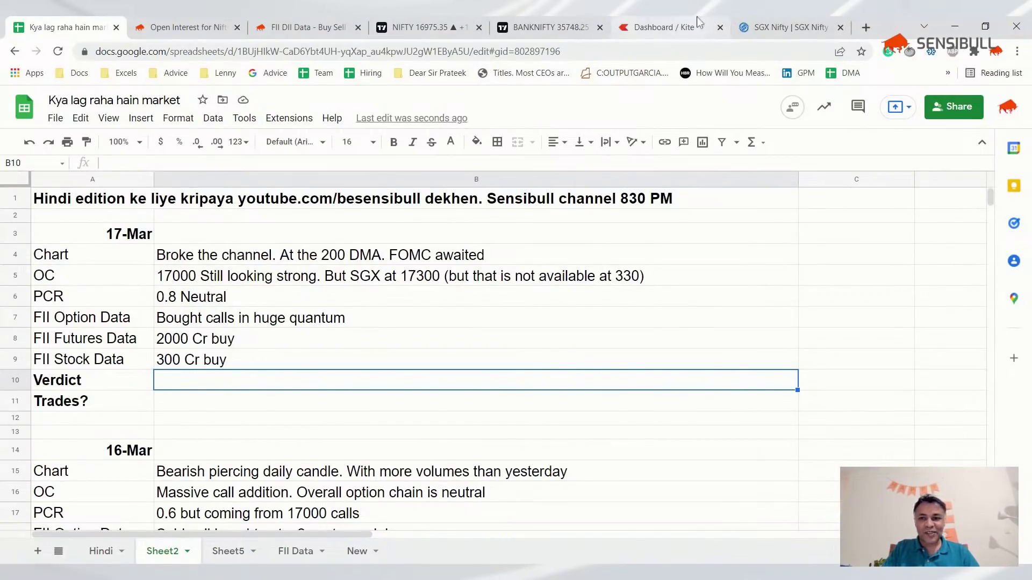
Step: Check the SGX Nifty, Kite and FII DII pages, then return to the sheet
{"action": "left_click", "coordinate": [774, 17]}
{"action": "left_click", "coordinate": [669, 27]}
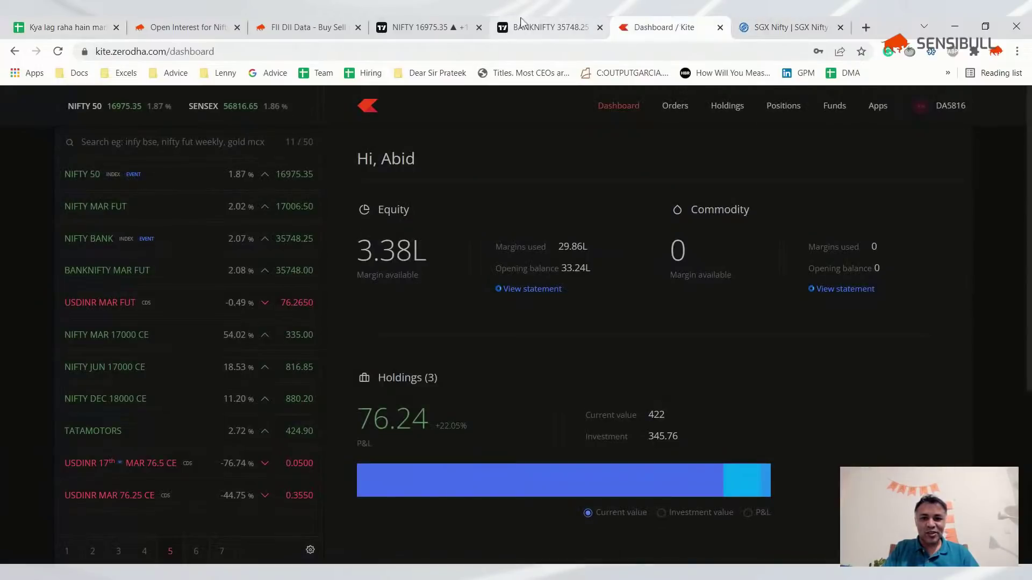
{"action": "left_click", "coordinate": [307, 21]}
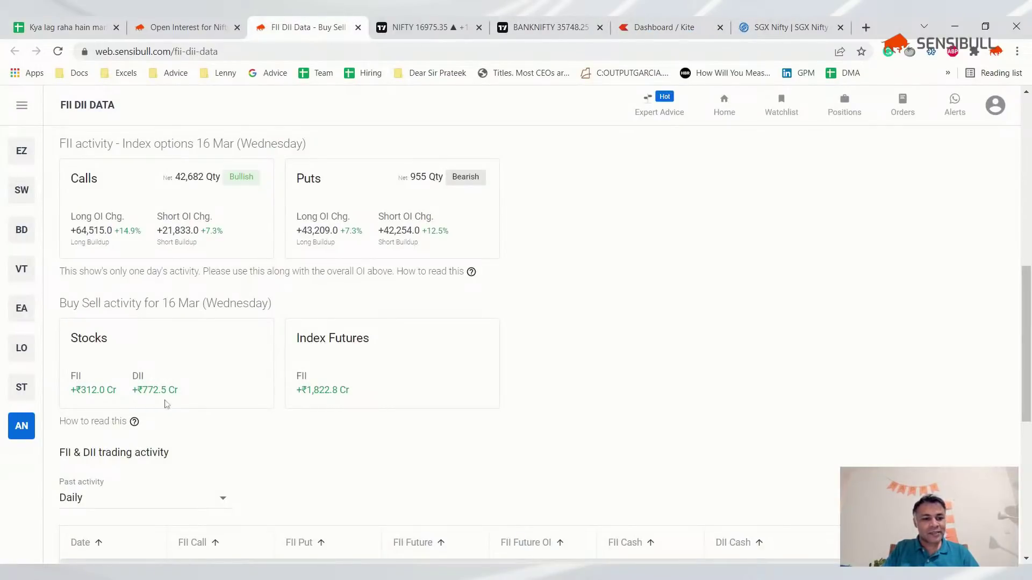
{"action": "scroll", "coordinate": [162, 400], "scroll_direction": "down", "scroll_amount": 1}
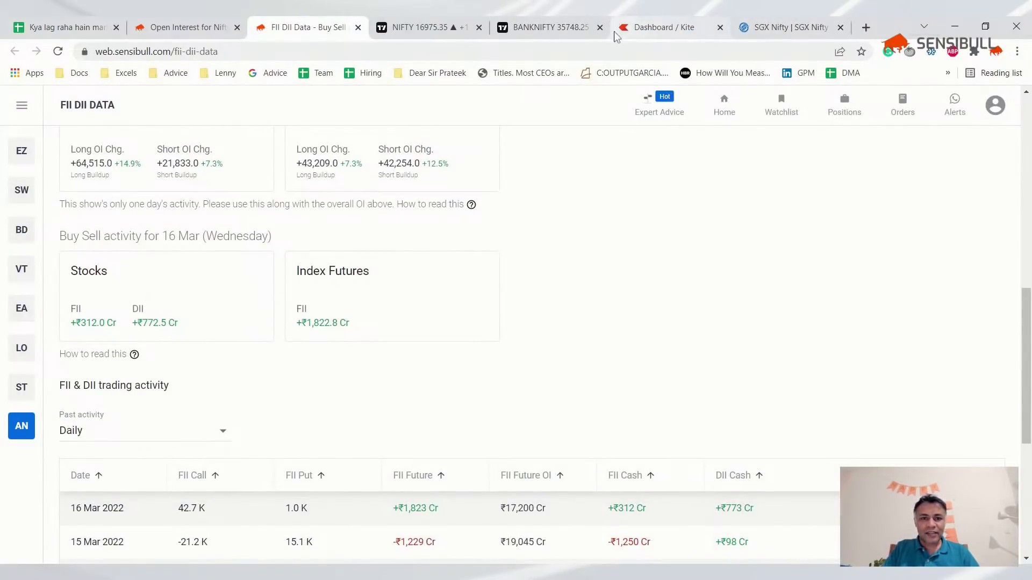
{"action": "left_click", "coordinate": [49, 25]}
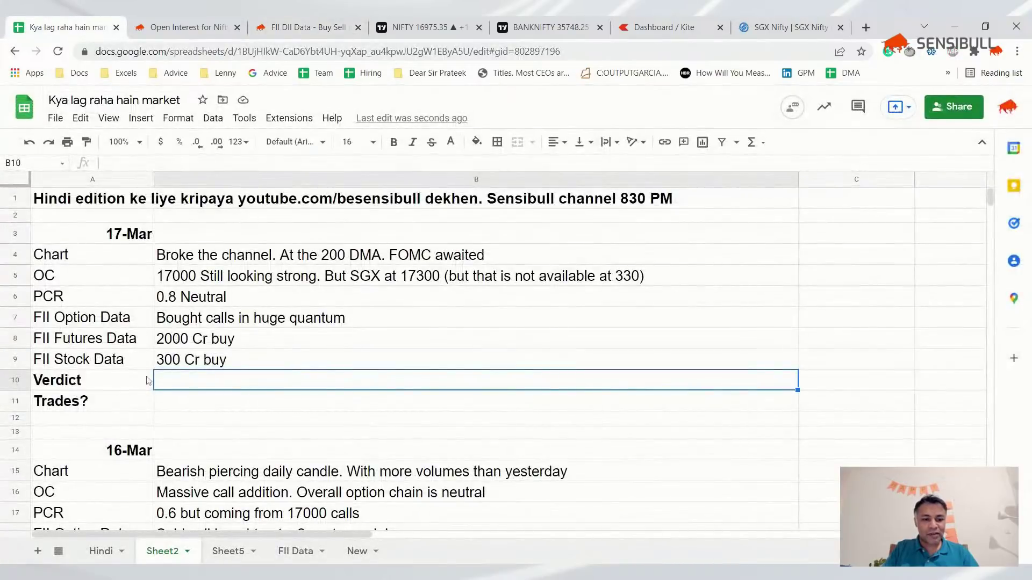
Step: Start the 17-Mar Verdict in B10 about the FOMC decision, in black text
{"action": "key", "text": "Return"}
{"action": "type", "text": "FOMC decision"}
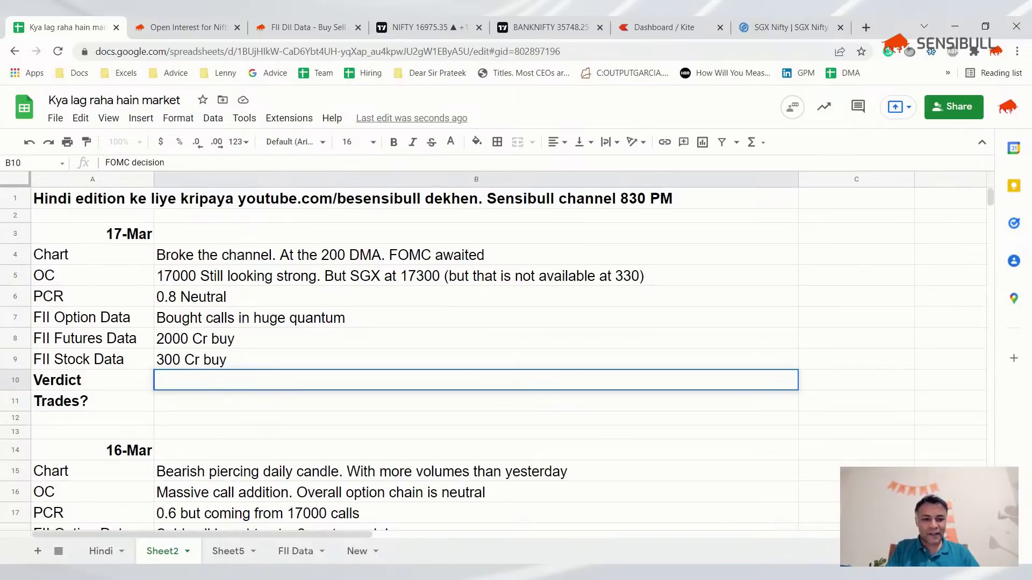
{"action": "key", "text": "Return"}
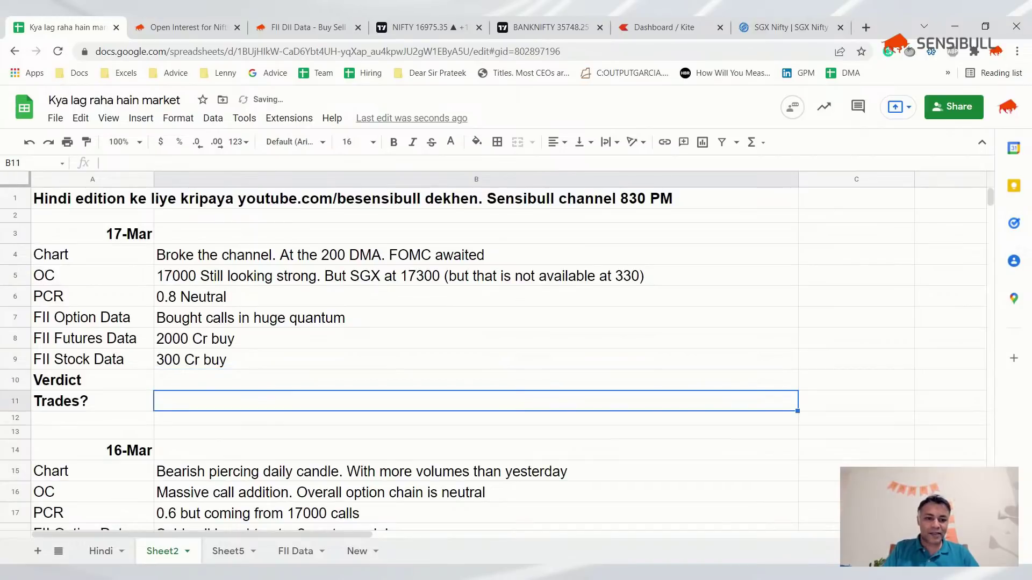
{"action": "key", "text": "ctrl+z"}
{"action": "key", "text": "ctrl+z"}
{"action": "key", "text": "ctrl+z"}
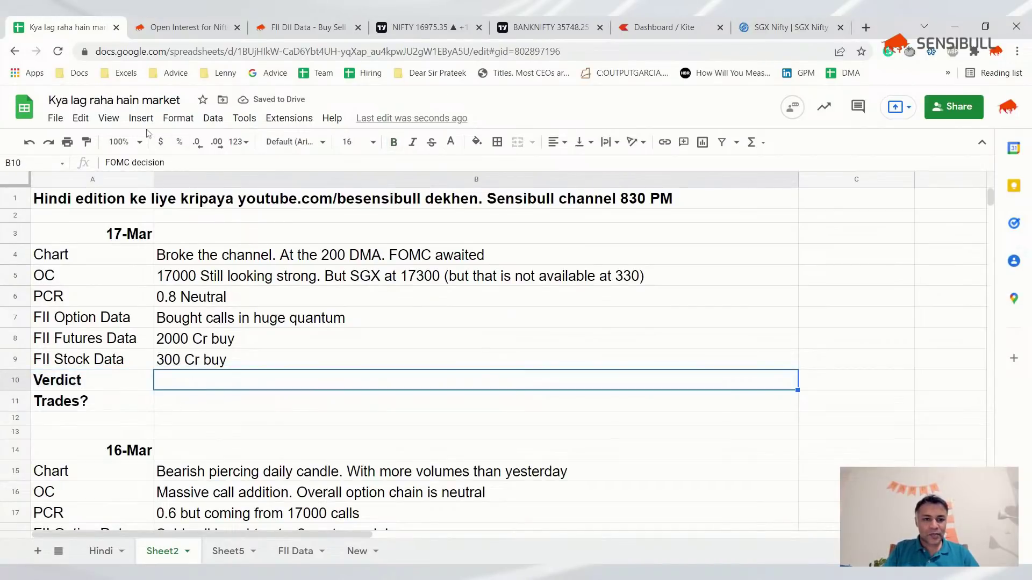
{"action": "left_click", "coordinate": [451, 143]}
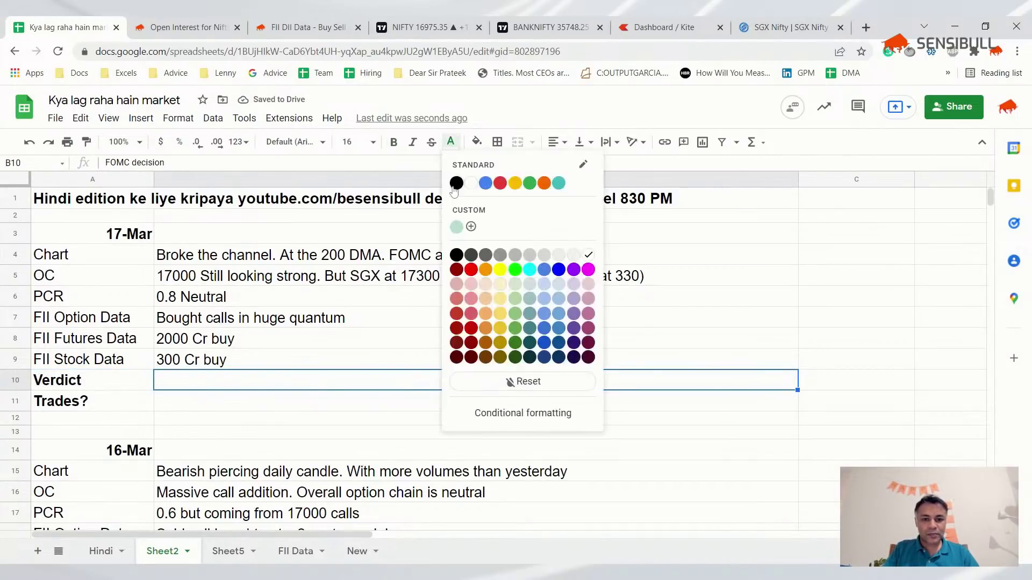
{"action": "left_click", "coordinate": [456, 183]}
{"action": "type", "text": ". IF"}
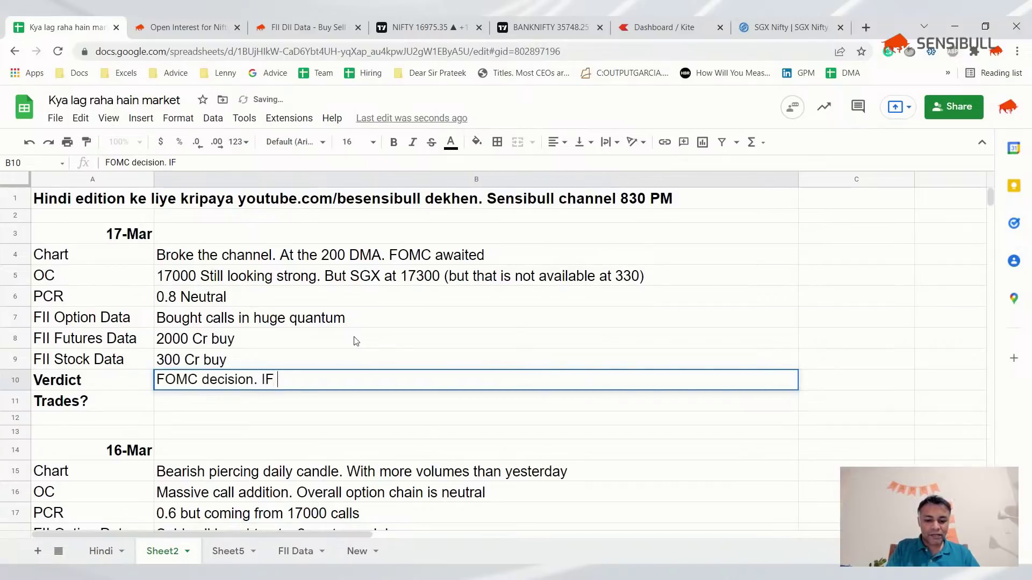
{"action": "type", "text": "NIFTY con"}
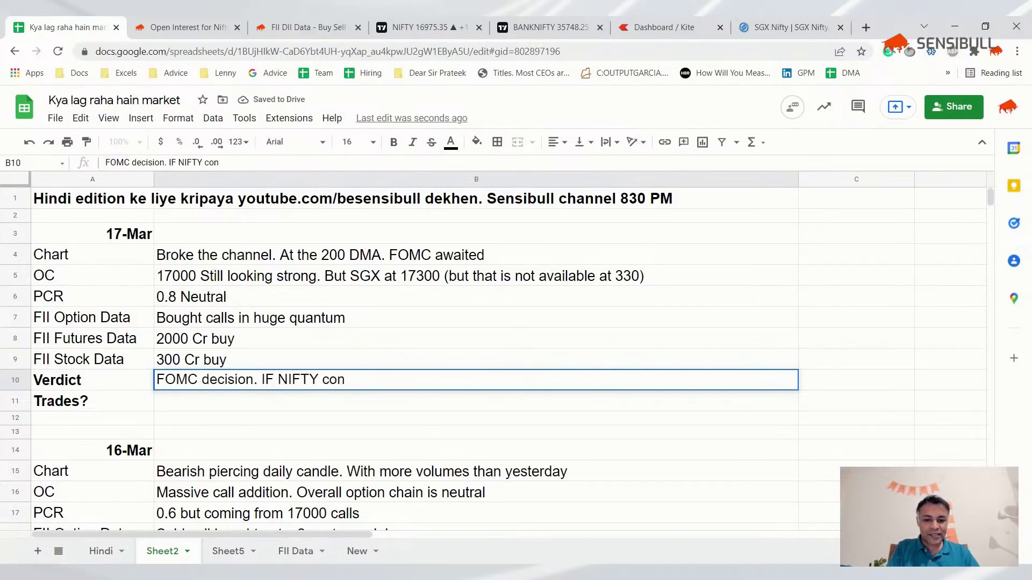
{"action": "type", "text": "solidates above 200 DMA, we can see much more upside"}
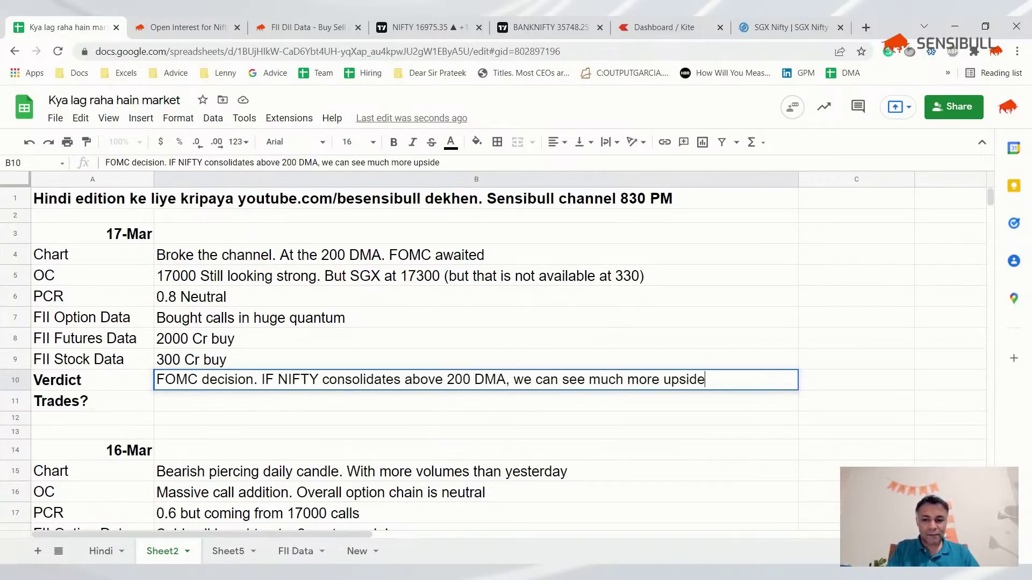
{"action": "key", "text": "Return"}
Step: Finish the Verdict: upside toward 17800 if NIFTY consolidates above the 200 DMA
{"action": "key", "text": "Up"}
{"action": "key", "text": "Return"}
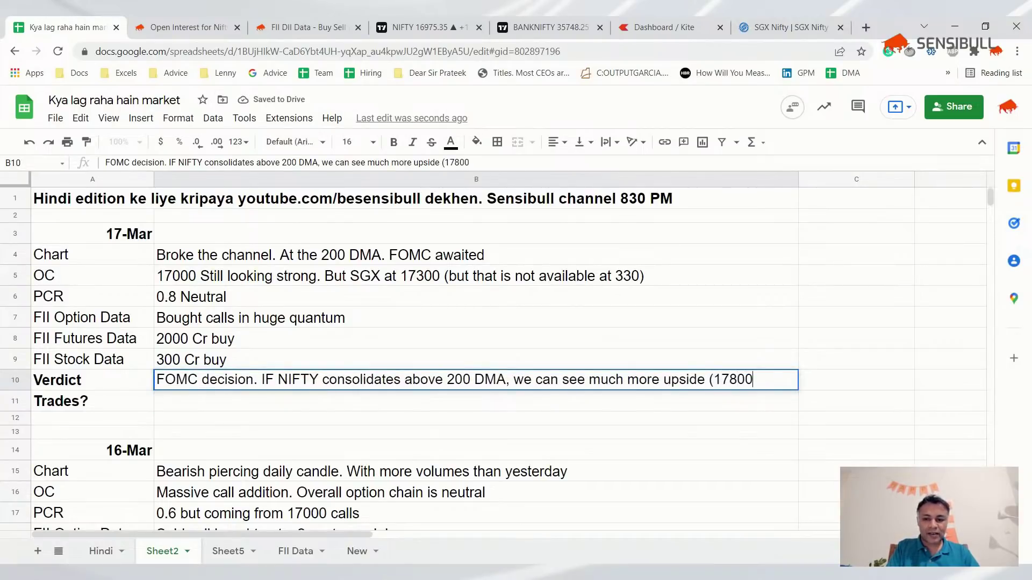
{"action": "type", "text": "levels)"}
{"action": "key", "text": "Return"}
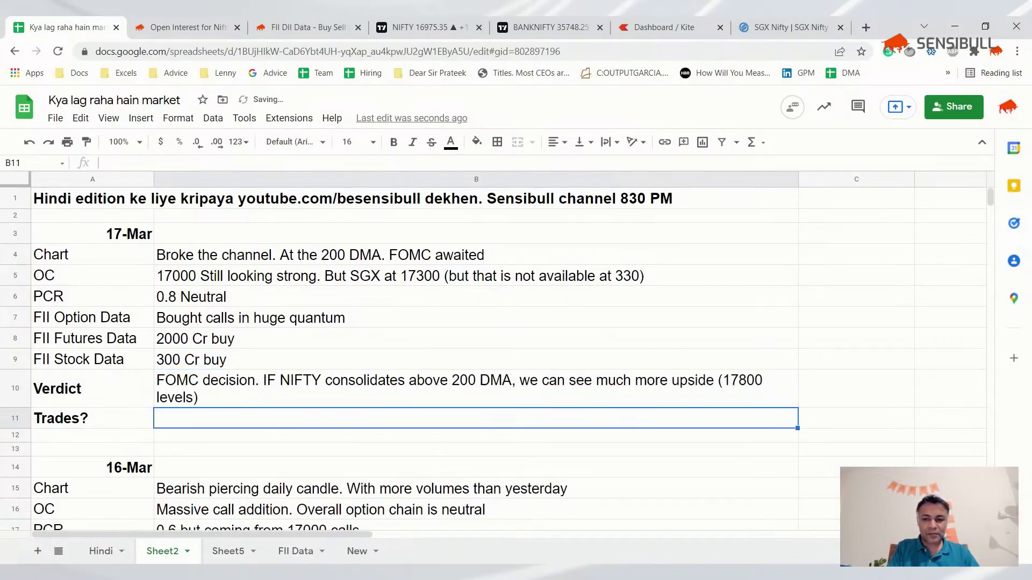
{"action": "key", "text": "Up"}
{"action": "key", "text": "Return"}
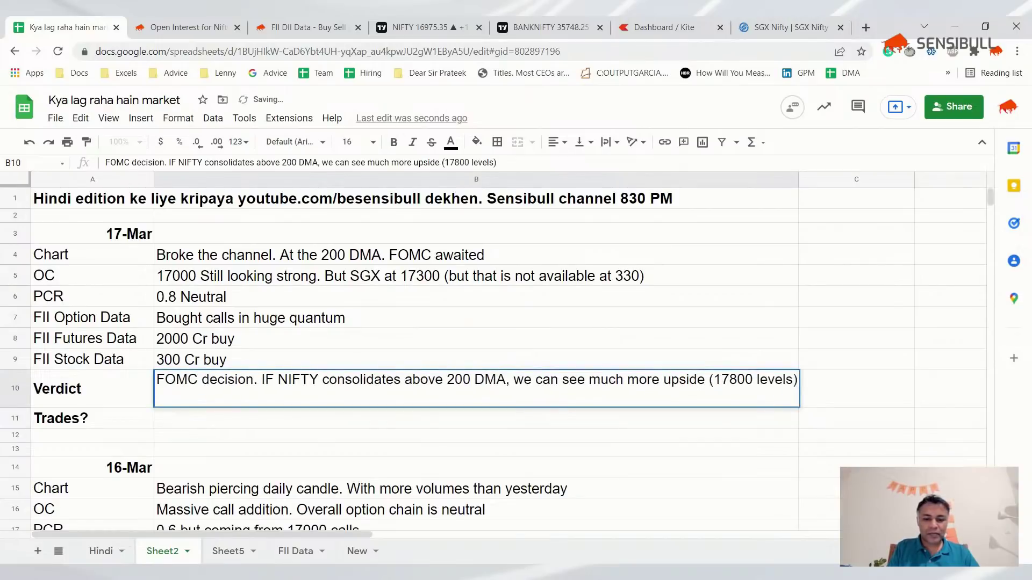
{"action": "key", "text": "Escape"}
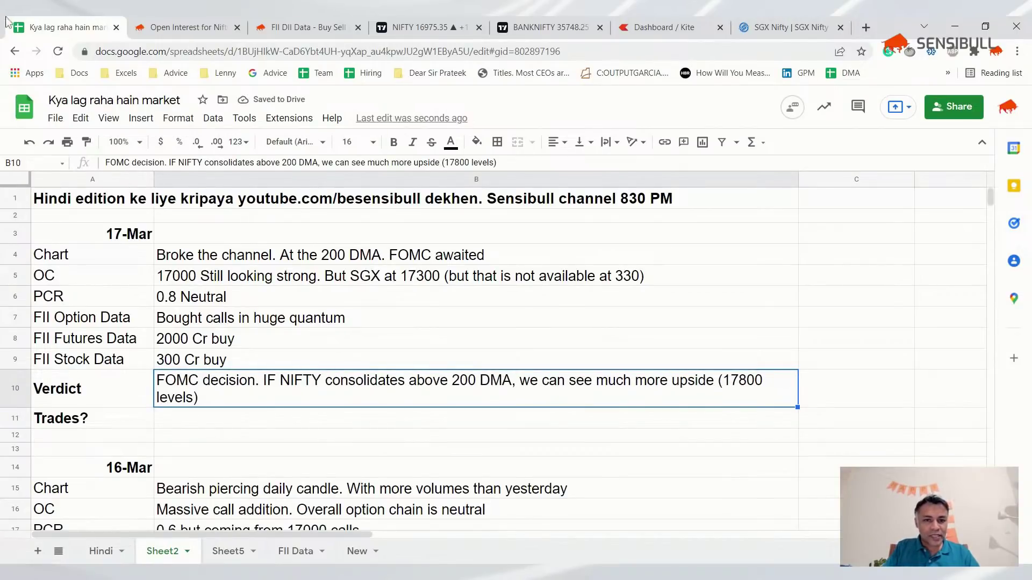
{"action": "left_click", "coordinate": [425, 27]}
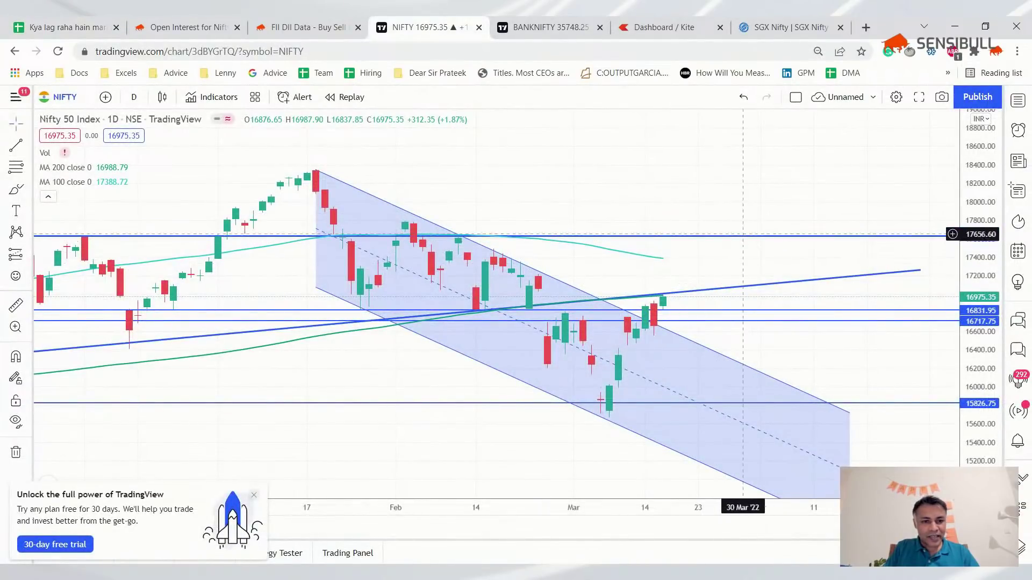
Step: Correct the 17-Mar Verdict target from 18700 to 17700 levels
{"action": "left_click", "coordinate": [68, 26]}
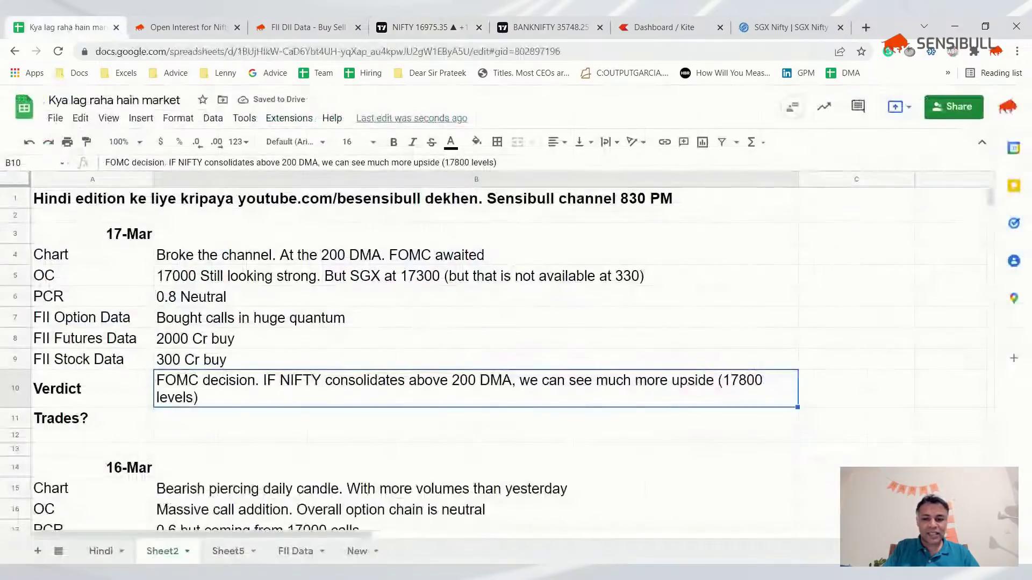
{"action": "left_click", "coordinate": [711, 380]}
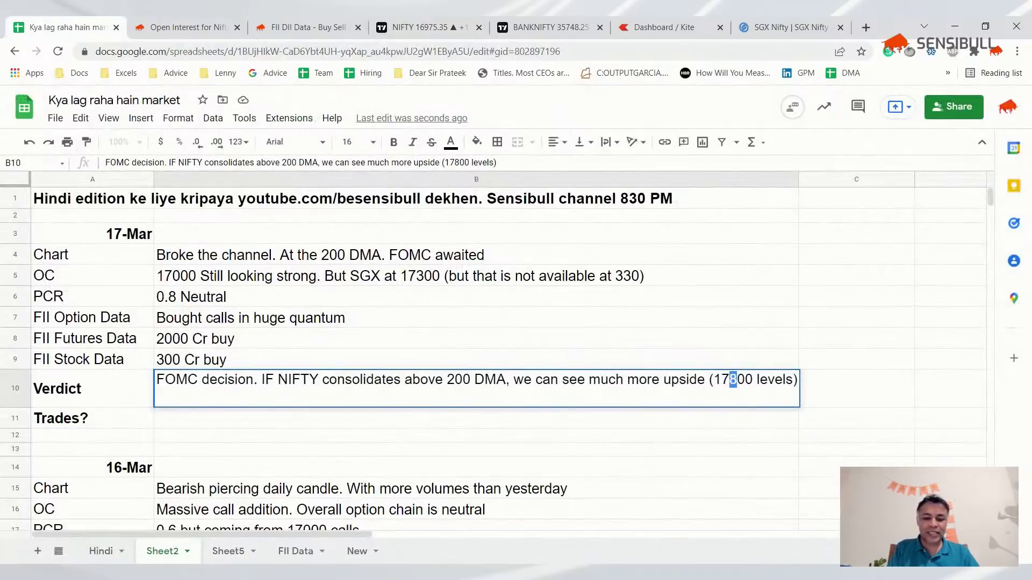
{"action": "type", "text": "7"}
{"action": "key", "text": "Return"}
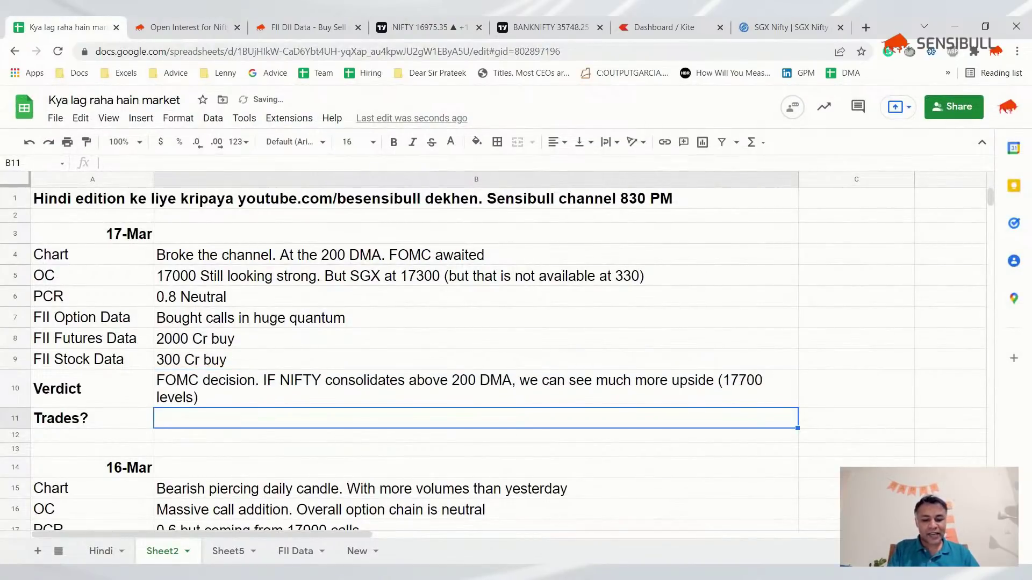
Step: Copy the Verdict text into the Trades? row as the starting note
{"action": "key", "text": "Up"}
{"action": "key", "text": "ctrl+c"}
{"action": "key", "text": "Down"}
{"action": "key", "text": "ctrl+v"}
{"action": "type", "text": "No "}
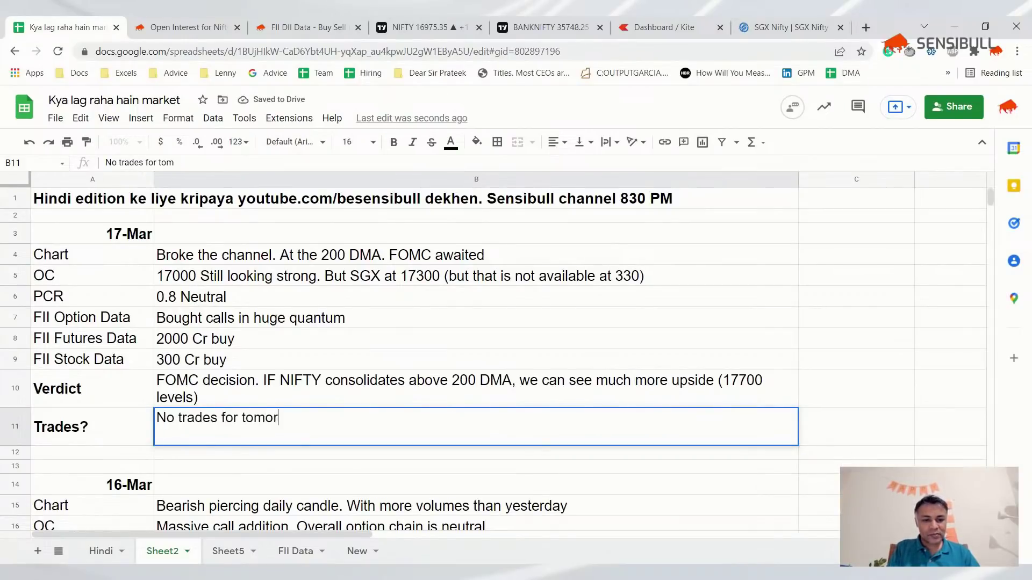
{"action": "type", "text": ". E"}
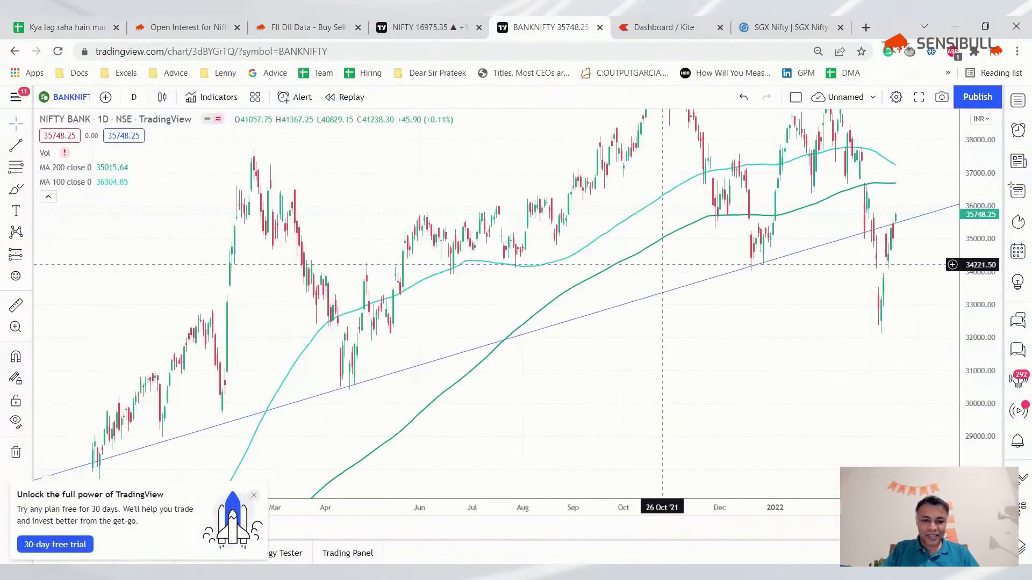
{"action": "scroll", "coordinate": [707, 354], "scroll_direction": "up", "scroll_amount": 2}
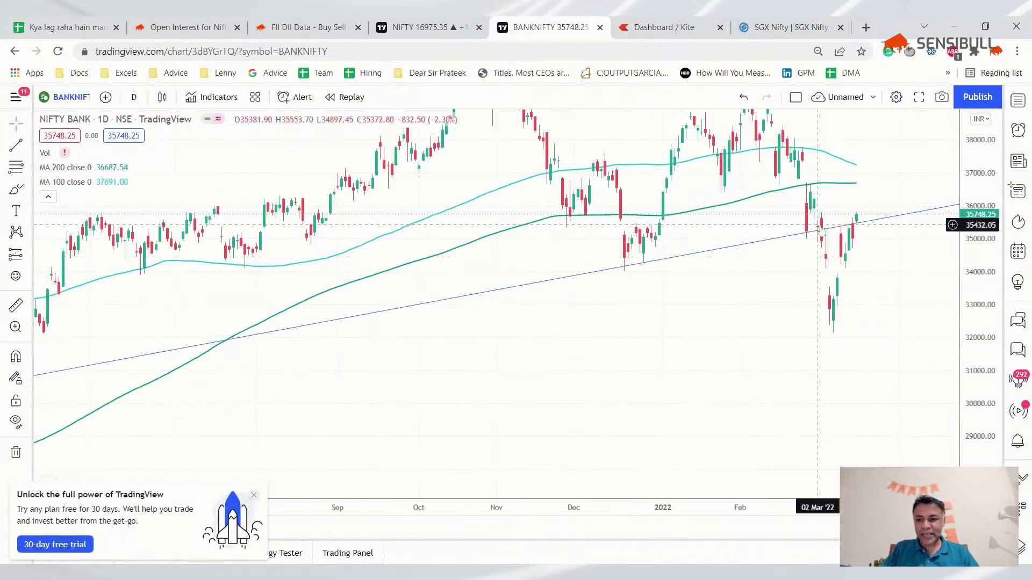
{"action": "scroll", "coordinate": [810, 230], "scroll_direction": "up", "scroll_amount": 2}
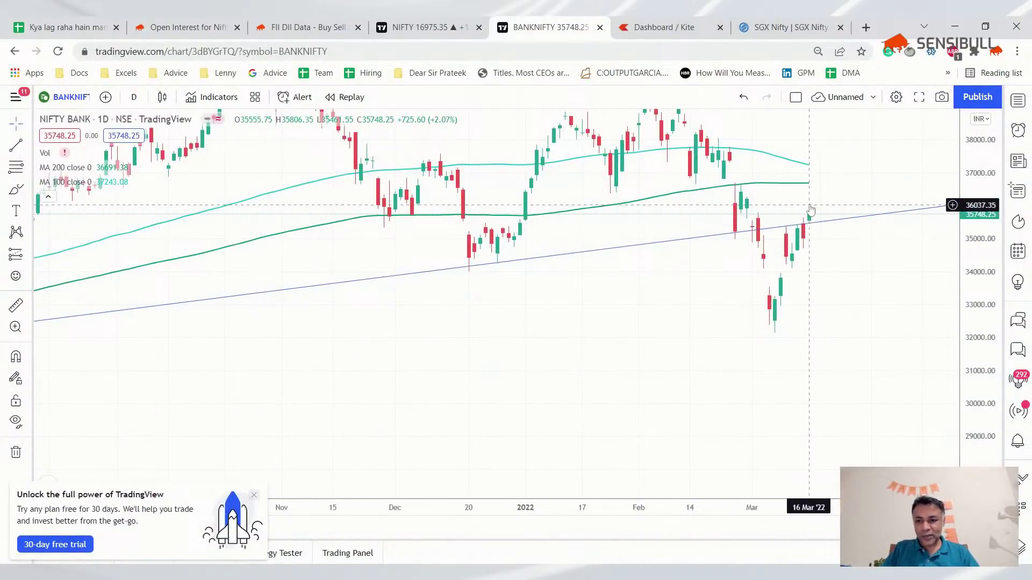
{"action": "scroll", "coordinate": [810, 210], "scroll_direction": "down", "scroll_amount": 1}
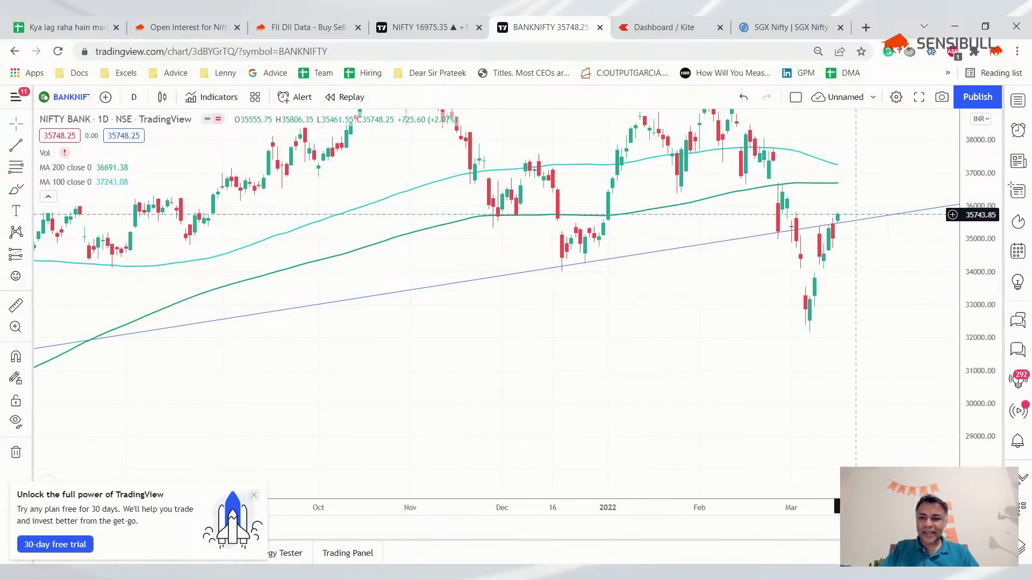
{"action": "scroll", "coordinate": [806, 213], "scroll_direction": "up", "scroll_amount": 2}
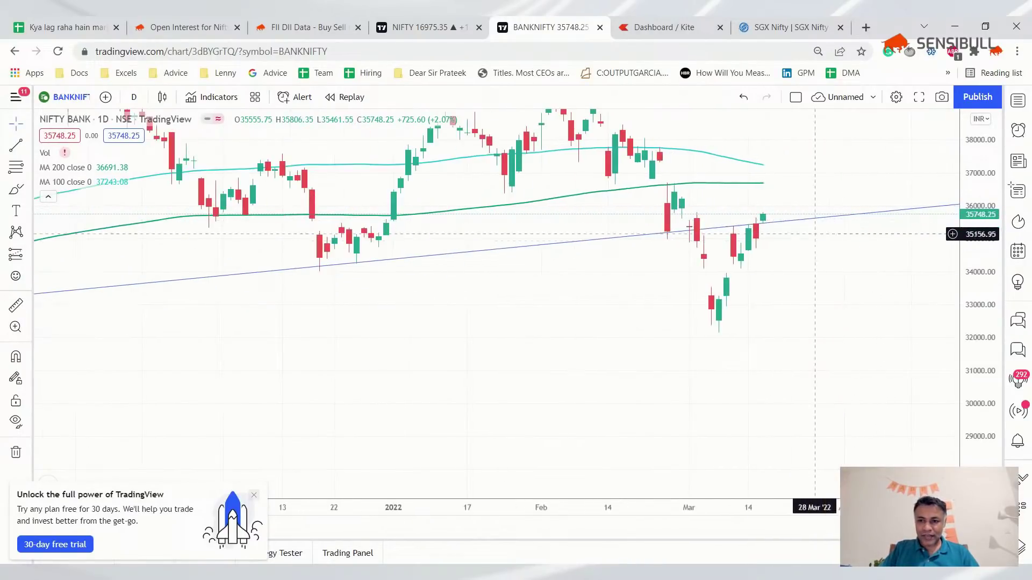
{"action": "scroll", "coordinate": [779, 186], "scroll_direction": "up", "scroll_amount": 1}
{"action": "scroll", "coordinate": [778, 187], "scroll_direction": "down", "scroll_amount": 1}
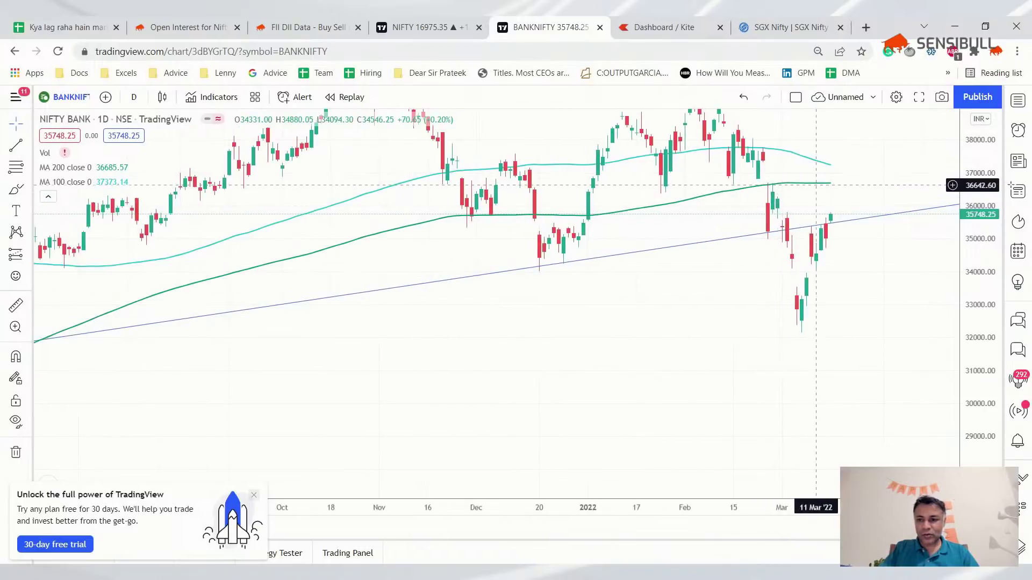
{"action": "scroll", "coordinate": [834, 166], "scroll_direction": "down", "scroll_amount": 2}
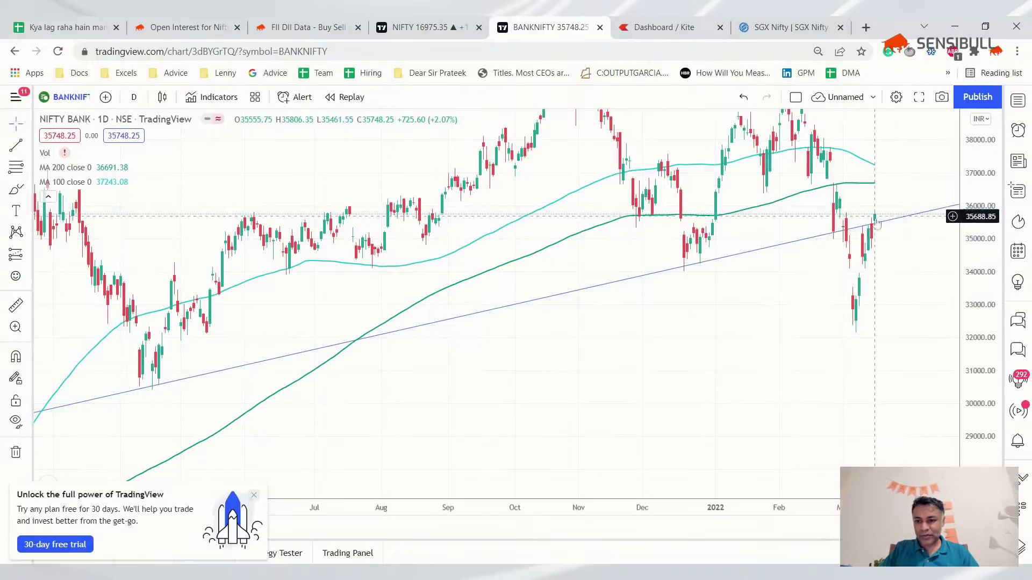
{"action": "scroll", "coordinate": [870, 227], "scroll_direction": "up", "scroll_amount": 2}
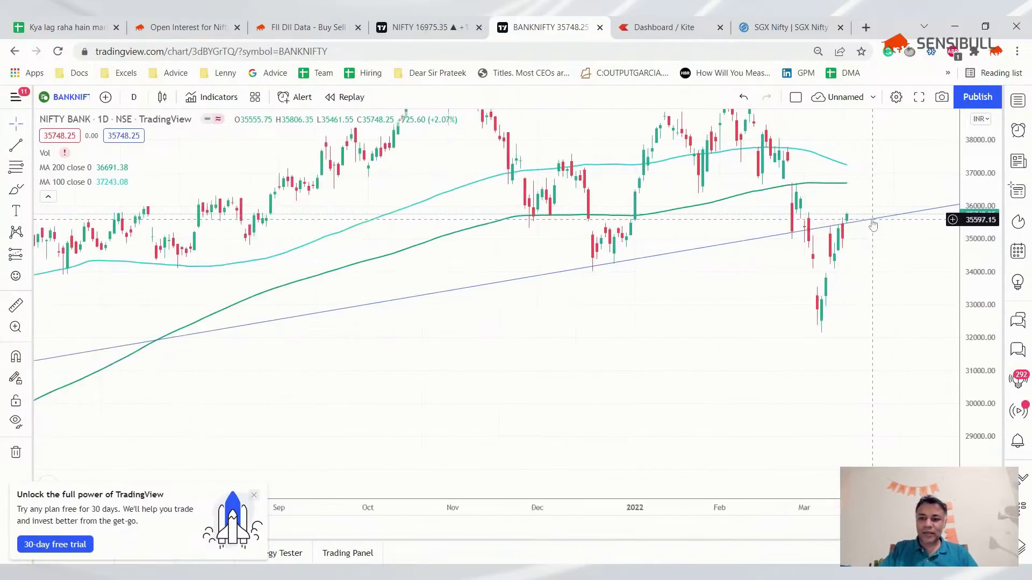
{"action": "scroll", "coordinate": [806, 234], "scroll_direction": "up", "scroll_amount": 2}
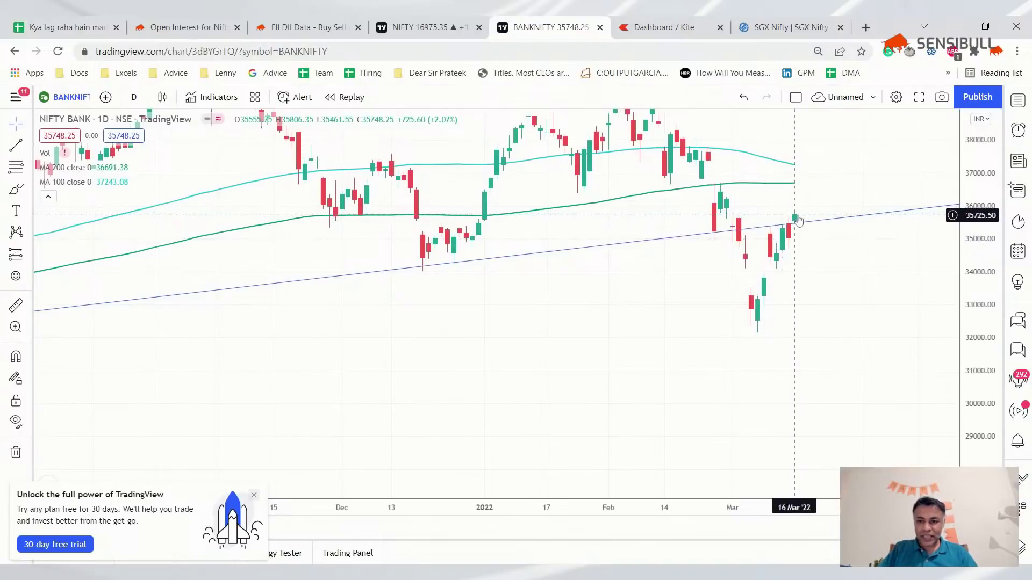
Step: Check the BANKNIFTY March futures chart in Kite, then recentre TradingView's chart on the October peak
{"action": "left_click", "coordinate": [663, 26]}
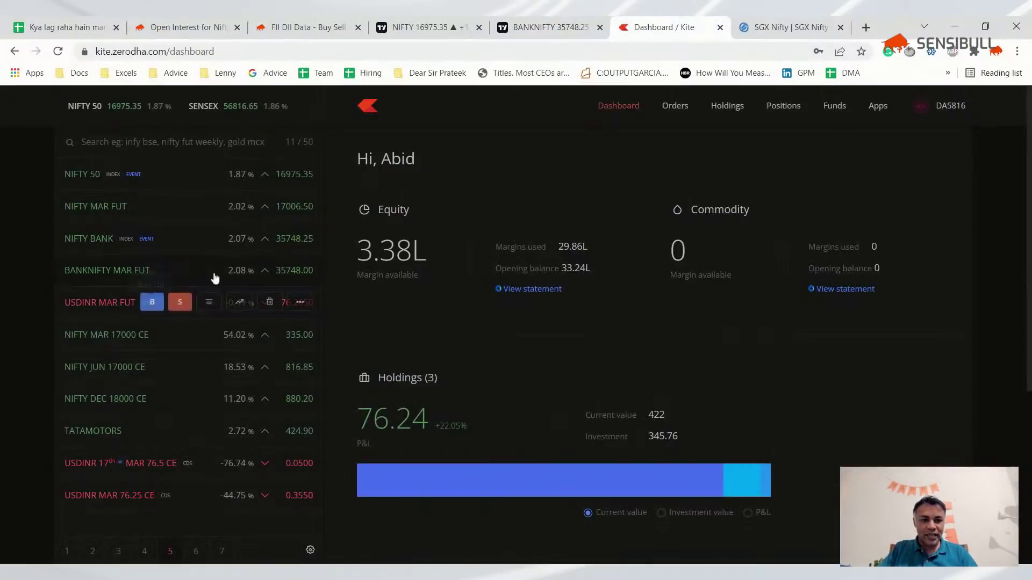
{"action": "left_click", "coordinate": [236, 272]}
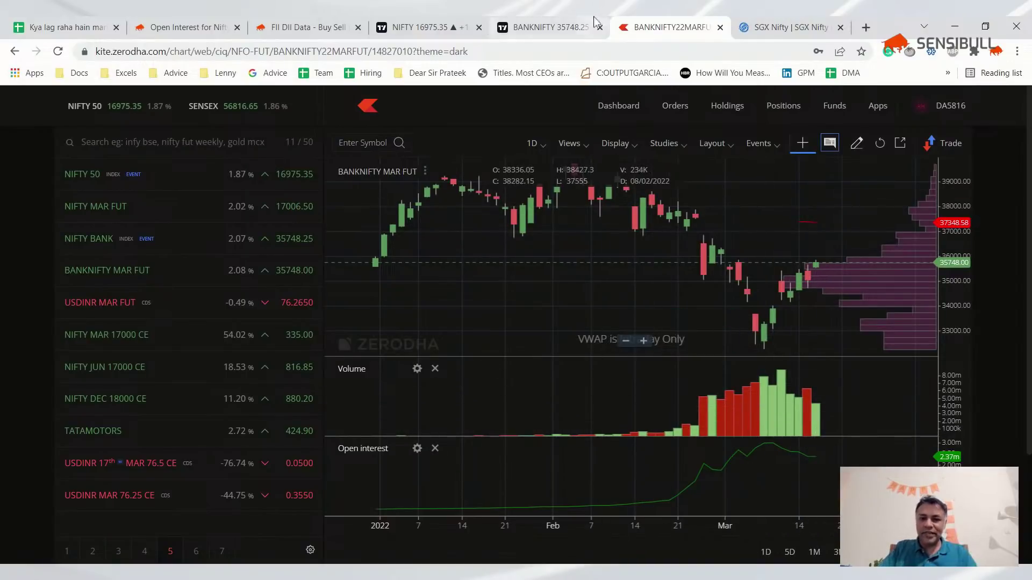
{"action": "key", "text": "ctrl+shift+Tab"}
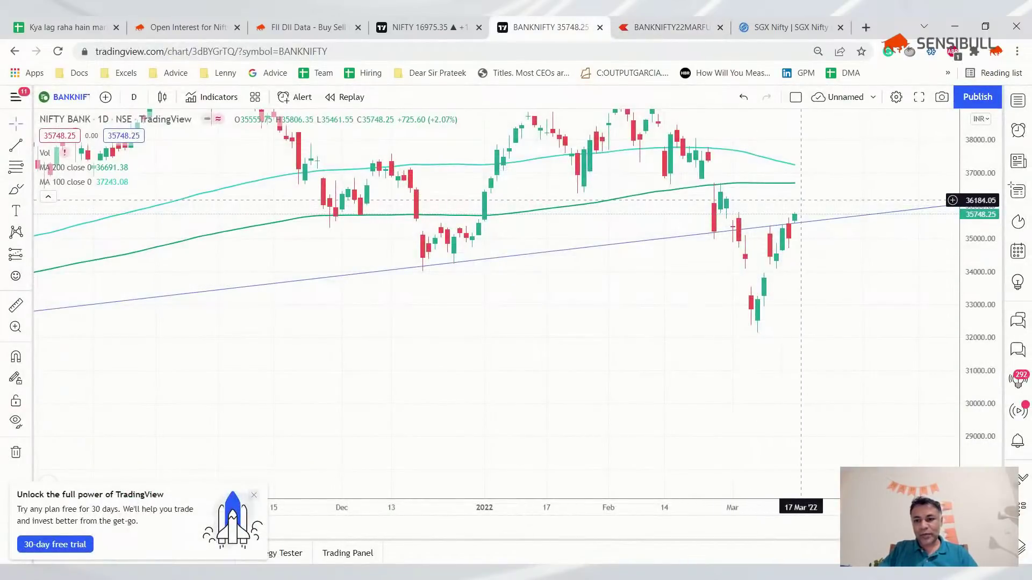
{"action": "scroll", "coordinate": [795, 216], "scroll_direction": "down", "scroll_amount": 2}
{"action": "scroll", "coordinate": [775, 234], "scroll_direction": "down", "scroll_amount": 2}
{"action": "scroll", "coordinate": [733, 269], "scroll_direction": "down", "scroll_amount": 2}
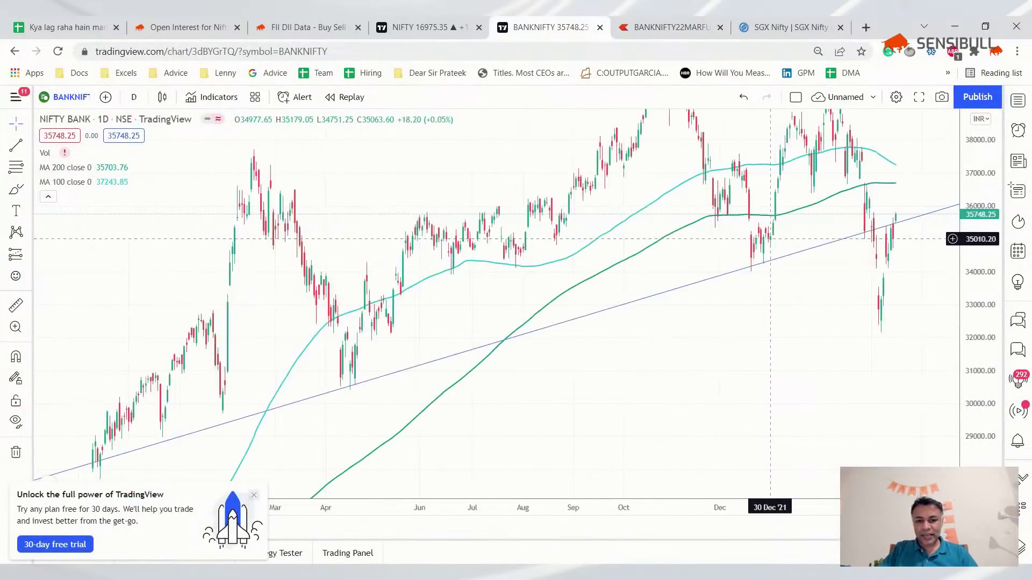
{"action": "scroll", "coordinate": [734, 271], "scroll_direction": "down", "scroll_amount": 2}
{"action": "scroll", "coordinate": [733, 270], "scroll_direction": "up", "scroll_amount": 2}
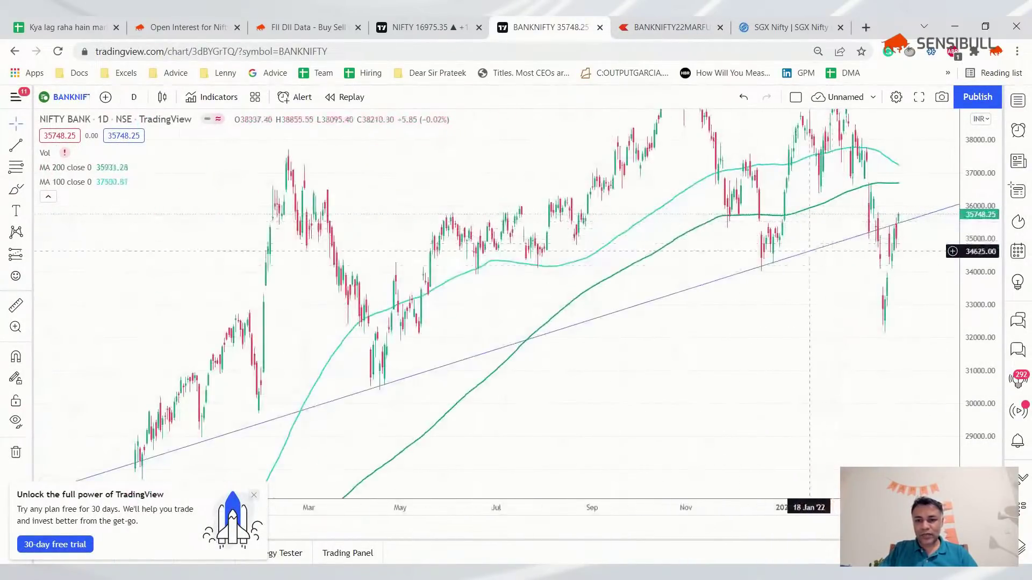
{"action": "scroll", "coordinate": [733, 270], "scroll_direction": "up", "scroll_amount": 1}
{"action": "left_click_drag", "start_coordinate": [983, 249], "coordinate": [984, 295]}
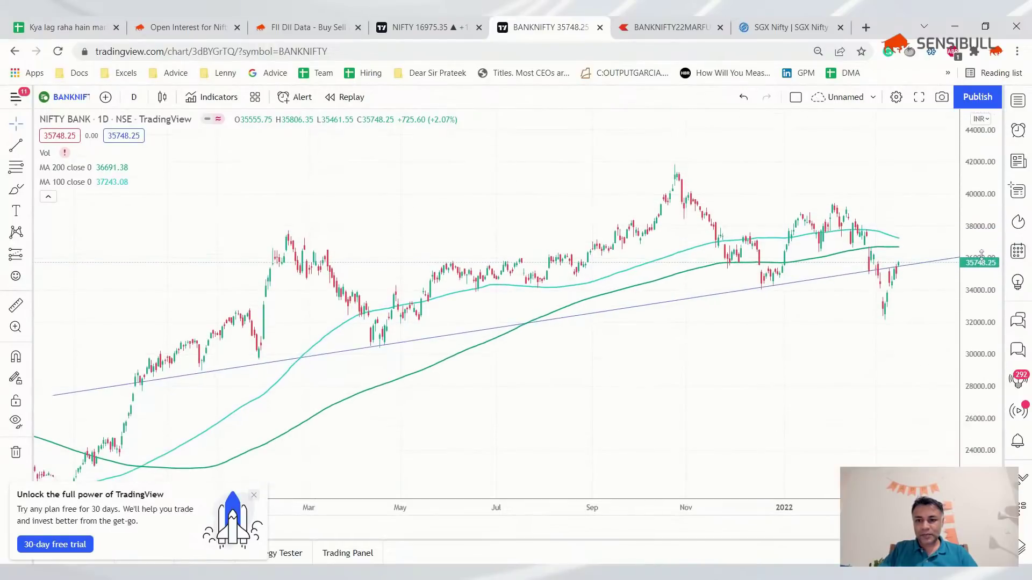
{"action": "left_click_drag", "start_coordinate": [701, 401], "coordinate": [574, 381]}
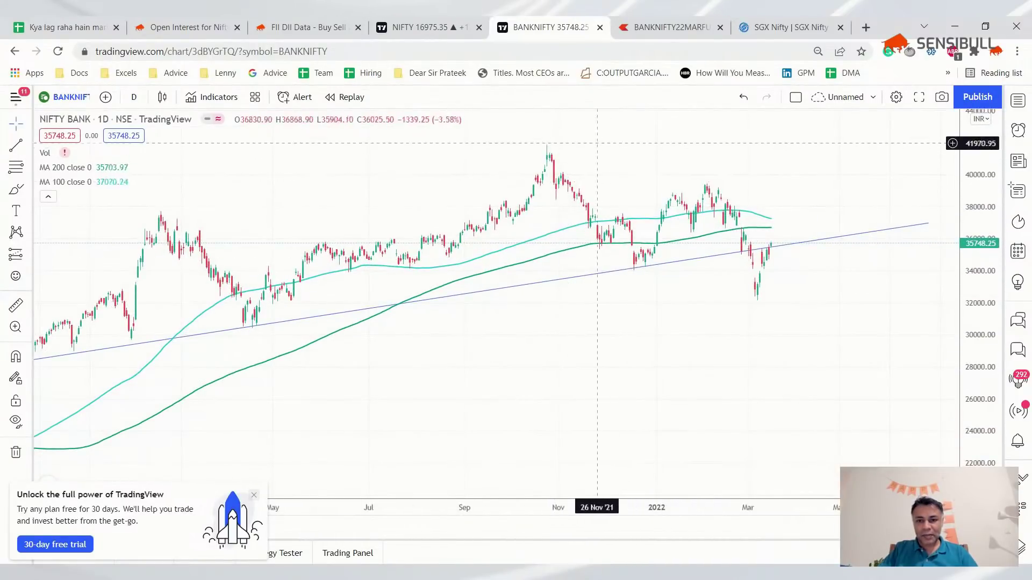
Step: Draw a falling trend line from the October peak to just past March
{"action": "left_click", "coordinate": [15, 146]}
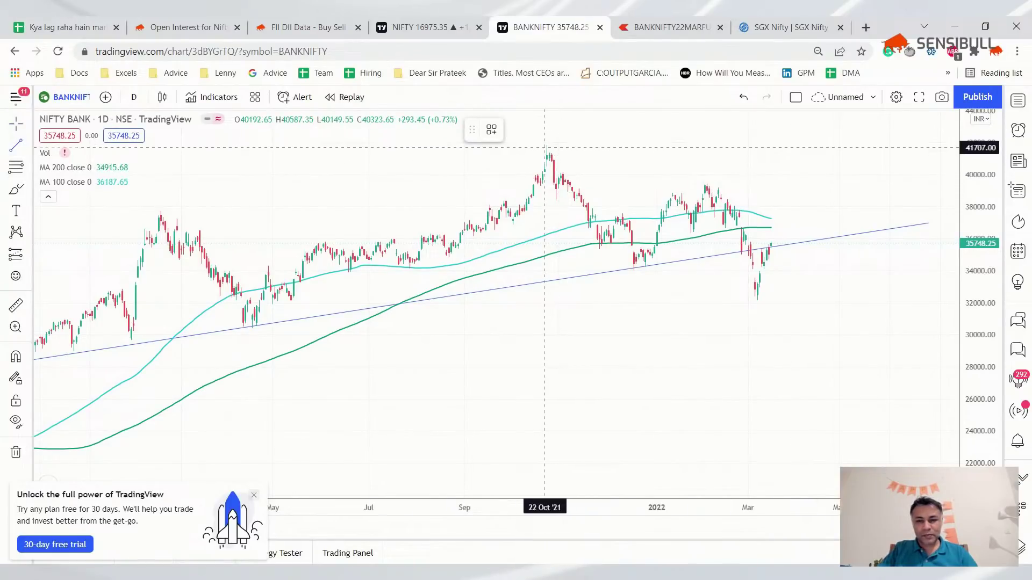
{"action": "left_click", "coordinate": [546, 146]}
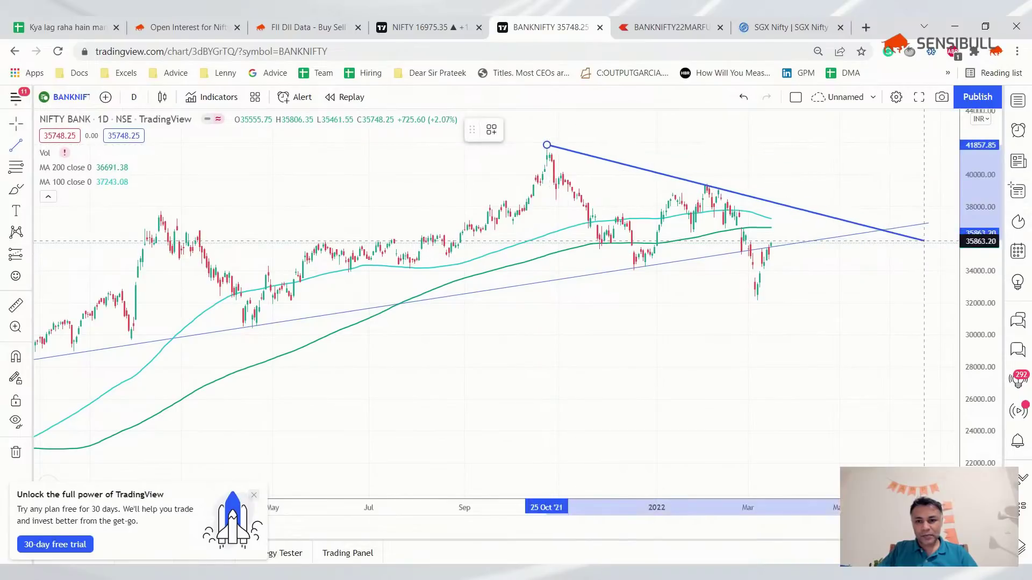
{"action": "left_click", "coordinate": [928, 237]}
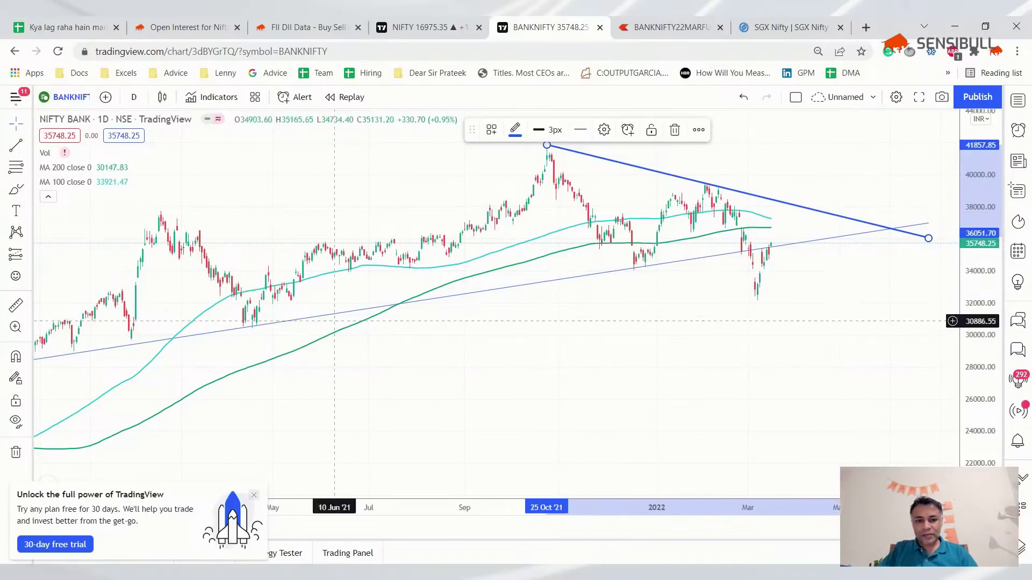
{"action": "scroll", "coordinate": [105, 346], "scroll_direction": "down", "scroll_amount": 2}
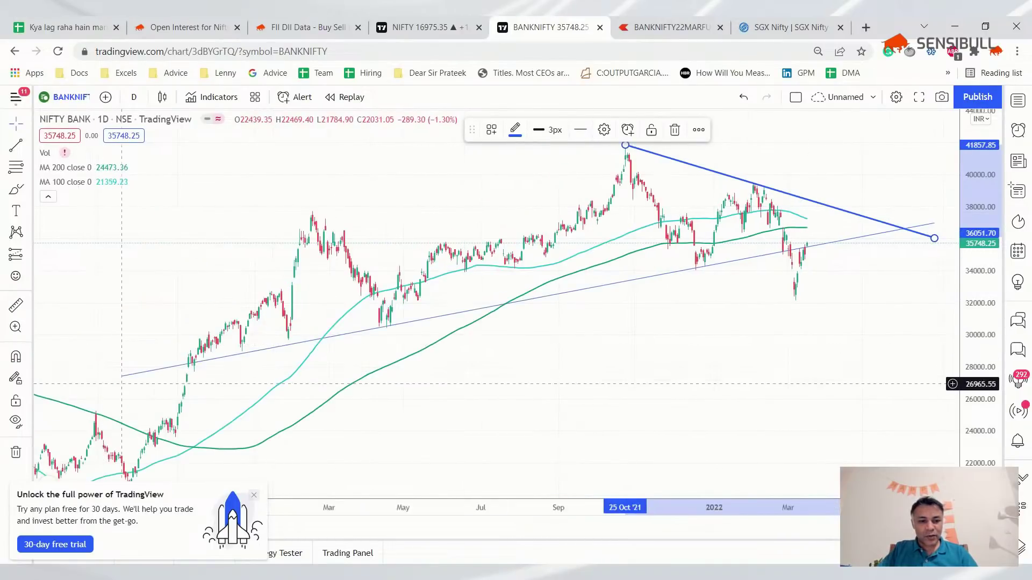
{"action": "mouse_move", "coordinate": [122, 375]}
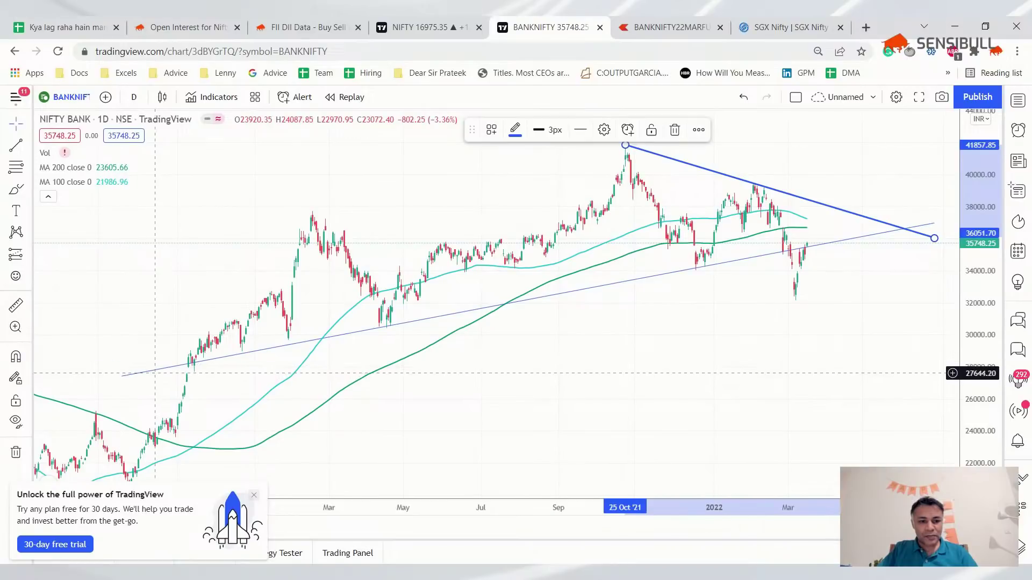
Step: Set the trend line's thickness to 3px
{"action": "right_click", "coordinate": [157, 377]}
{"action": "mouse_move", "coordinate": [197, 373]}
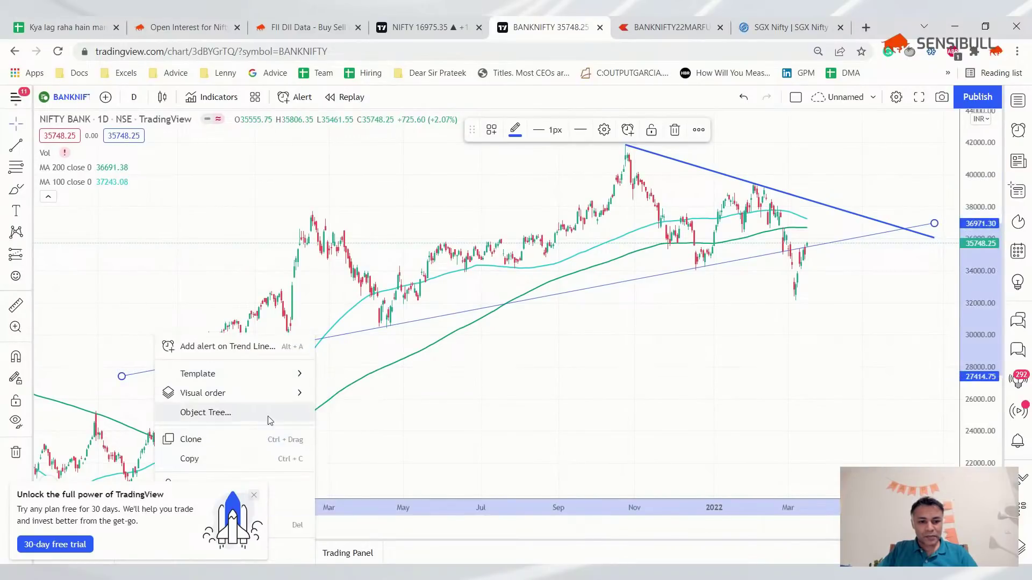
{"action": "key", "text": "Escape"}
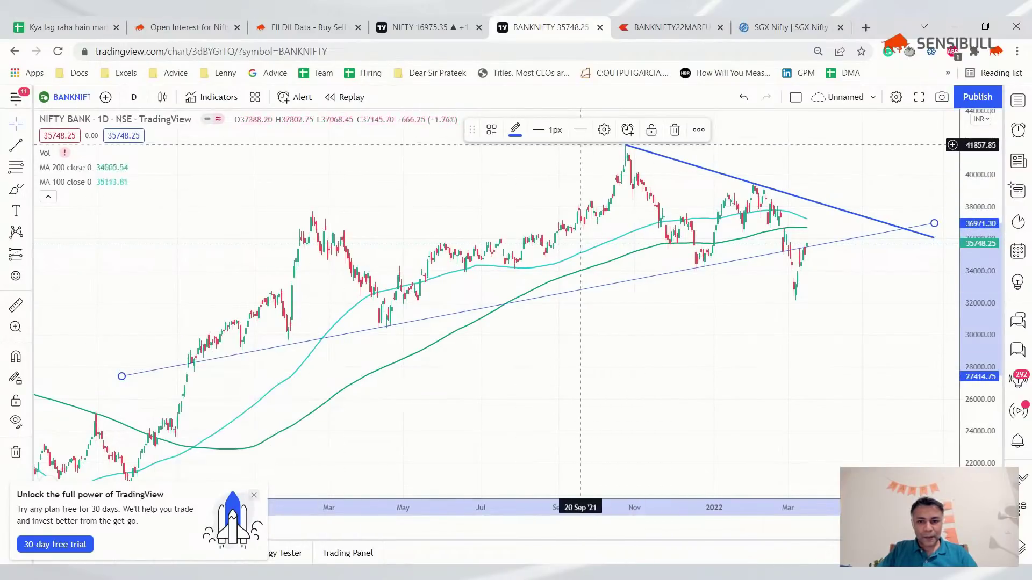
{"action": "left_click", "coordinate": [550, 130]}
{"action": "left_click", "coordinate": [557, 194]}
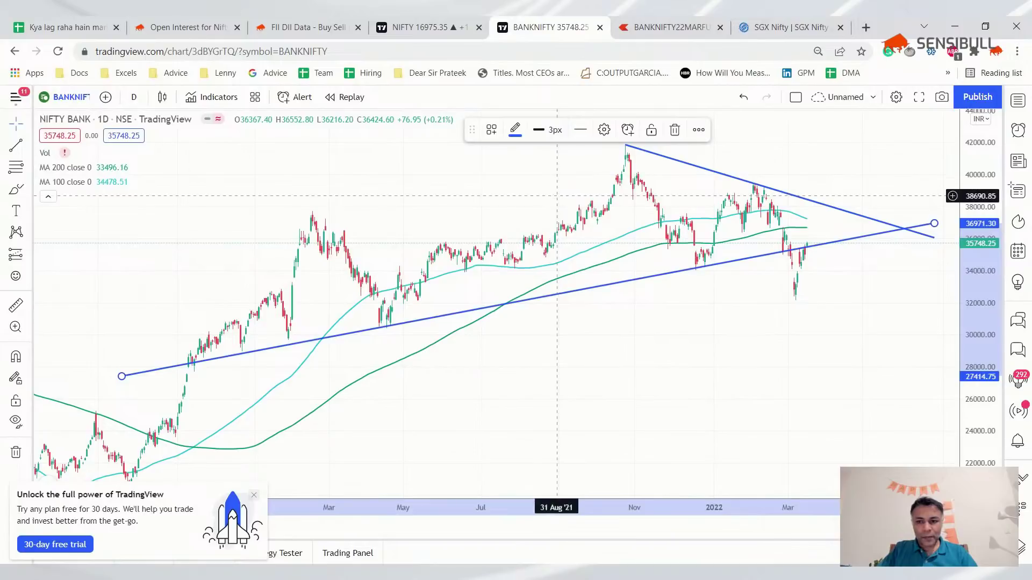
{"action": "scroll", "coordinate": [724, 317], "scroll_direction": "up", "scroll_amount": 2}
{"action": "scroll", "coordinate": [725, 316], "scroll_direction": "up", "scroll_amount": 1}
{"action": "scroll", "coordinate": [724, 316], "scroll_direction": "up", "scroll_amount": 1}
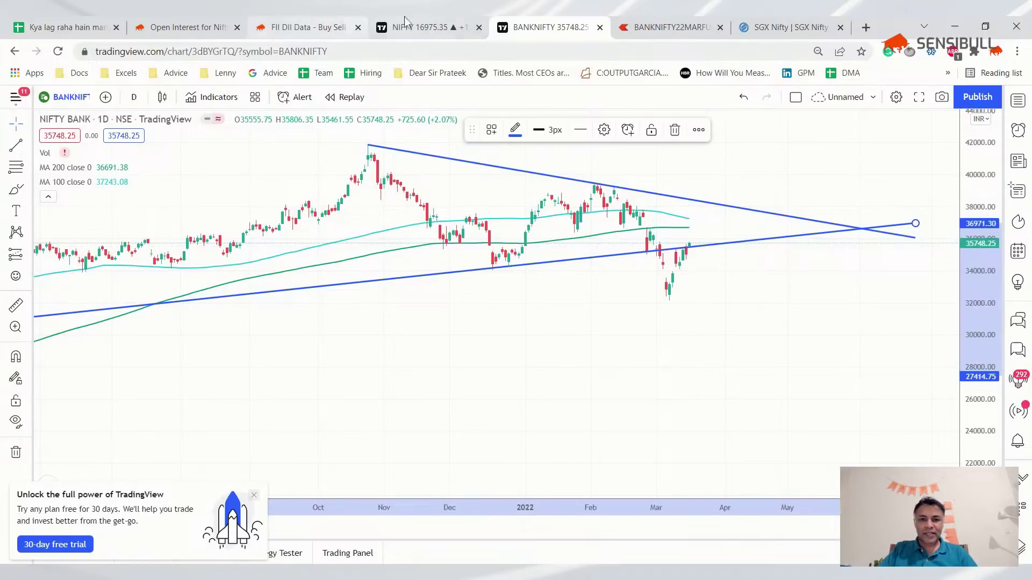
Step: Chart USDINR March futures in Kite and tilt the channel's lower line slightly upward
{"action": "left_click", "coordinate": [670, 27]}
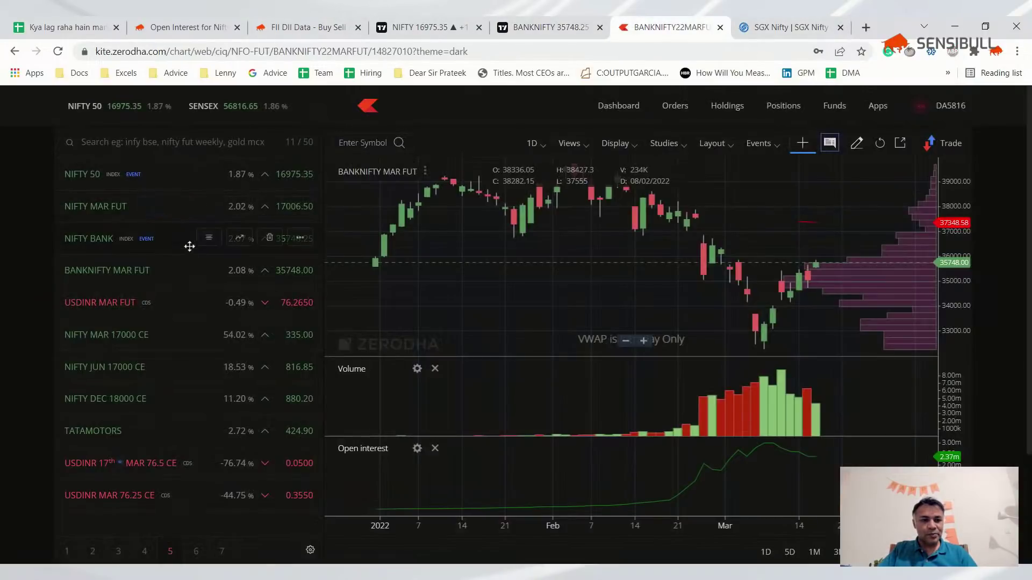
{"action": "left_click", "coordinate": [241, 302]}
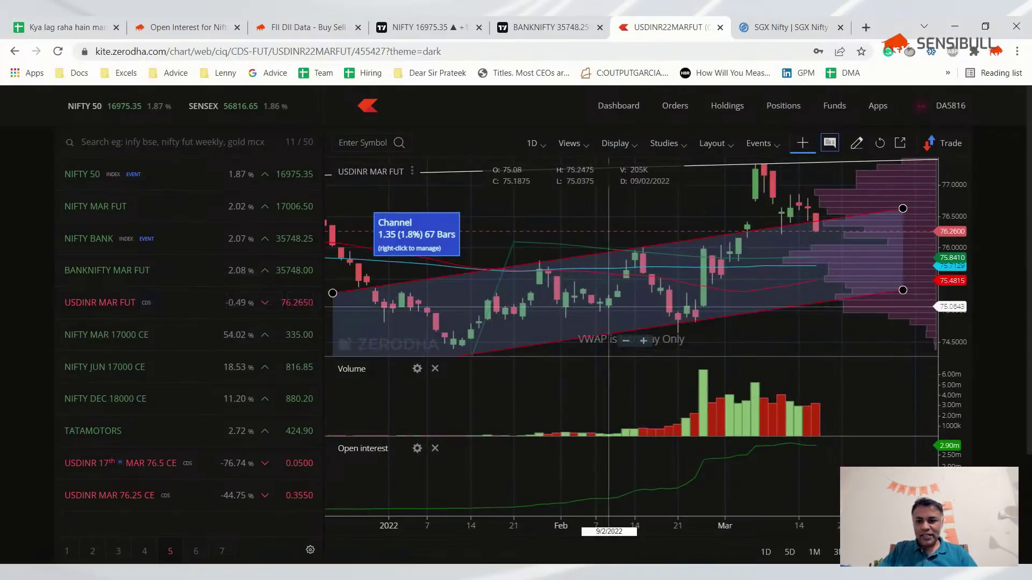
{"action": "scroll", "coordinate": [807, 242], "scroll_direction": "down", "scroll_amount": 3}
{"action": "scroll", "coordinate": [815, 235], "scroll_direction": "down", "scroll_amount": 2}
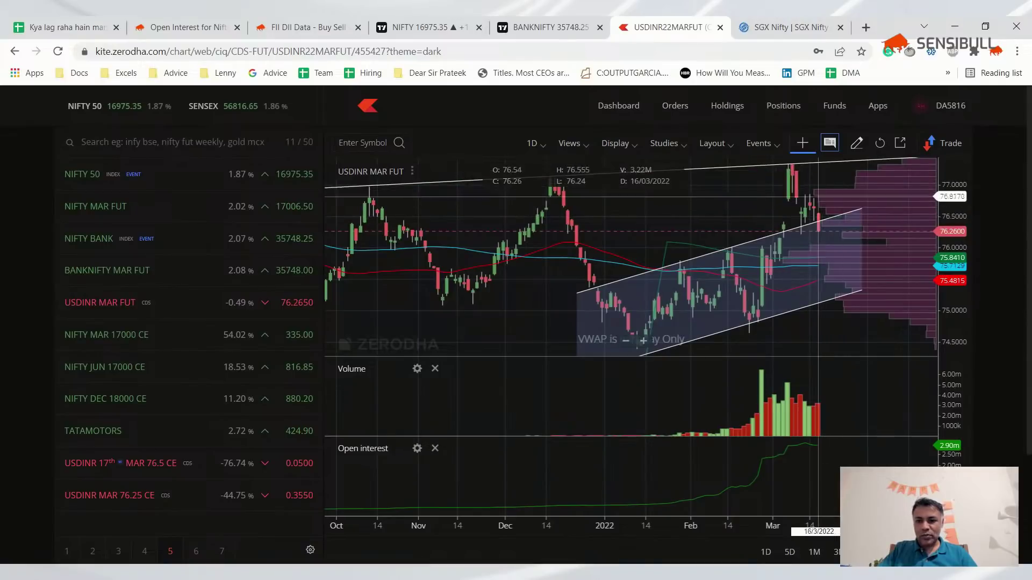
{"action": "left_click", "coordinate": [821, 229]}
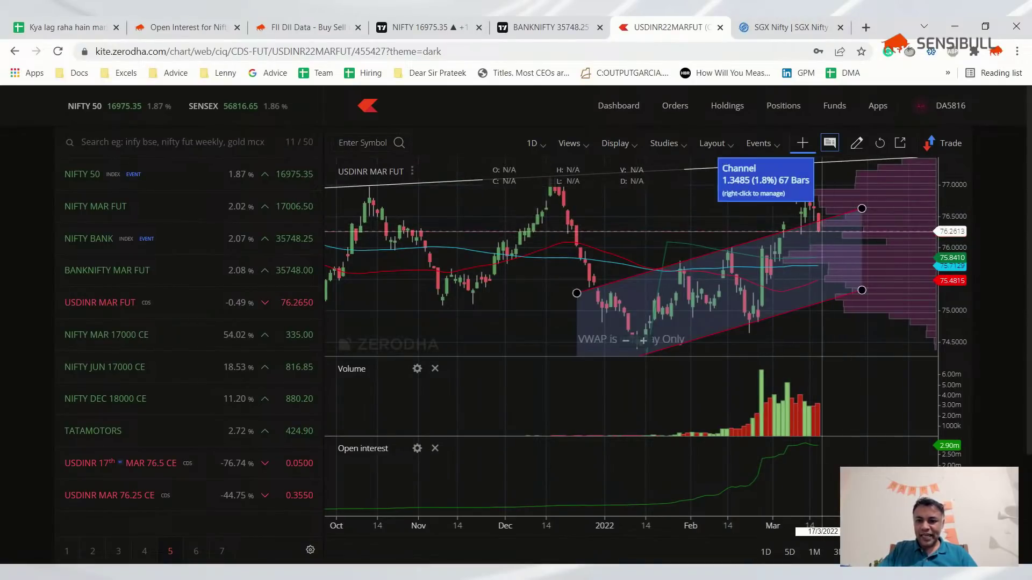
{"action": "scroll", "coordinate": [821, 232], "scroll_direction": "up", "scroll_amount": 3}
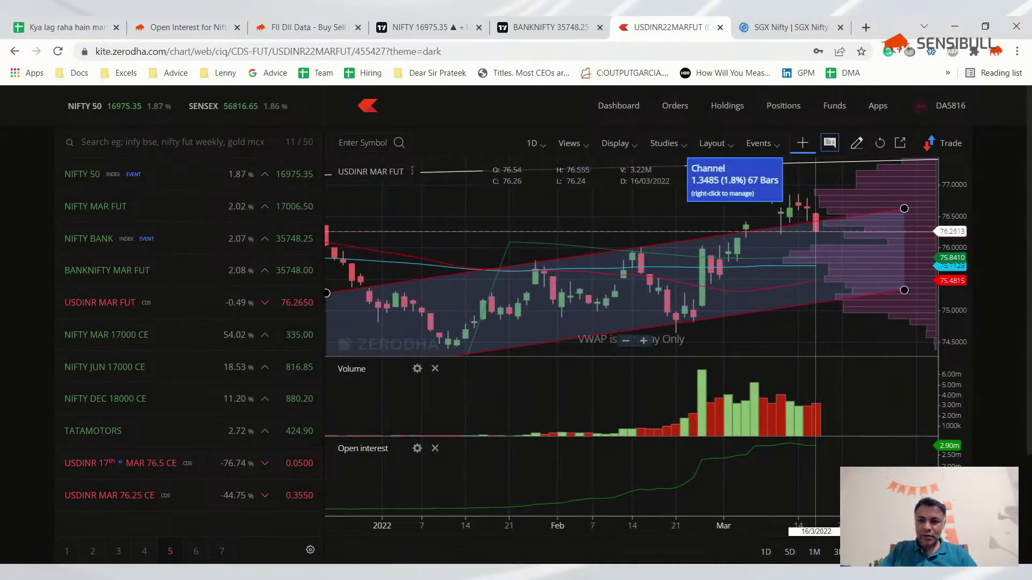
{"action": "left_click", "coordinate": [824, 228]}
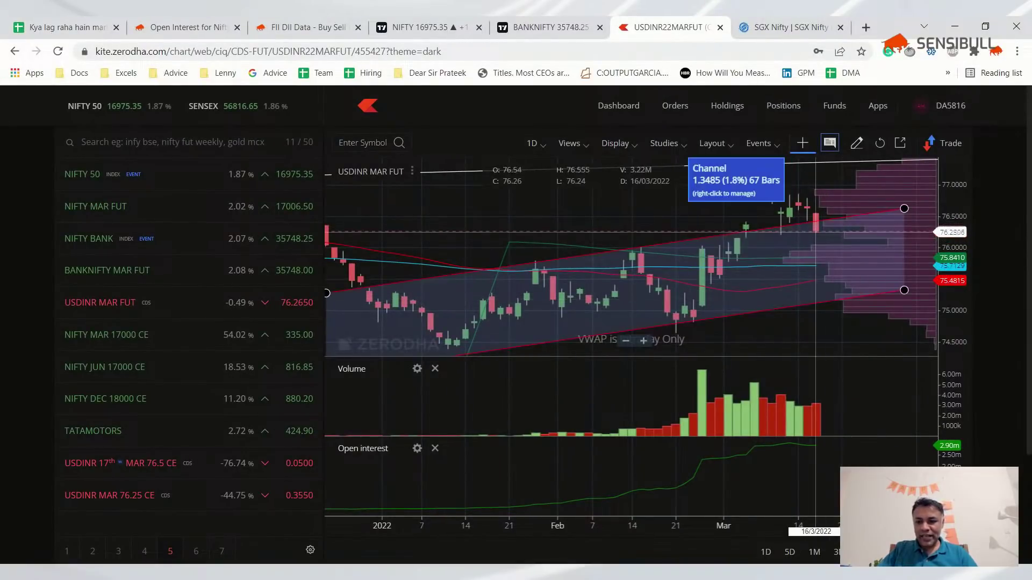
{"action": "left_click", "coordinate": [842, 301]}
{"action": "scroll", "coordinate": [839, 298], "scroll_direction": "down", "scroll_amount": 2}
{"action": "scroll", "coordinate": [838, 298], "scroll_direction": "down", "scroll_amount": 2}
{"action": "scroll", "coordinate": [832, 292], "scroll_direction": "up", "scroll_amount": 4}
{"action": "left_click_drag", "start_coordinate": [896, 290], "coordinate": [897, 283]}
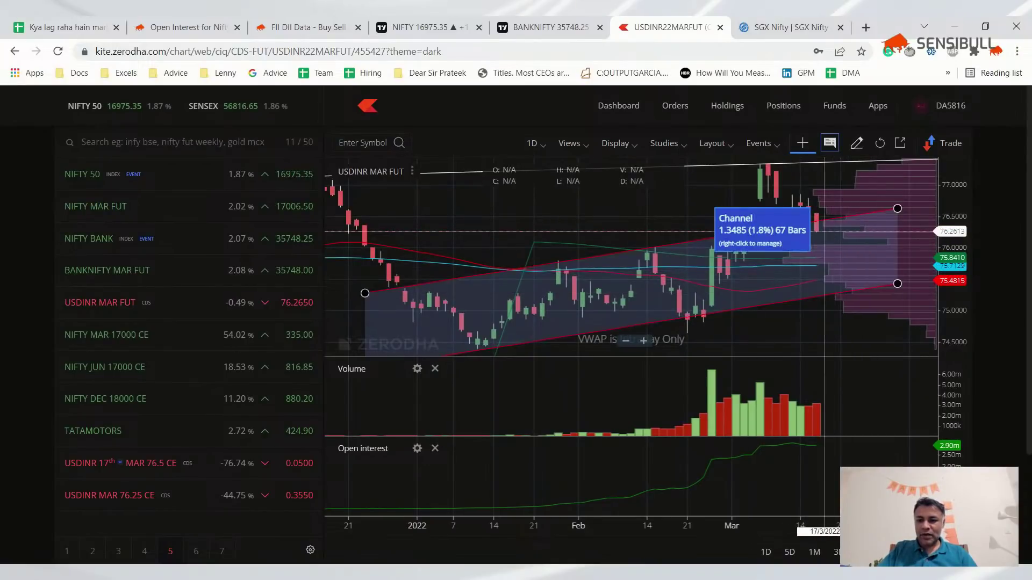
{"action": "scroll", "coordinate": [830, 242], "scroll_direction": "up", "scroll_amount": 3}
{"action": "scroll", "coordinate": [824, 235], "scroll_direction": "down", "scroll_amount": 2}
{"action": "scroll", "coordinate": [823, 234], "scroll_direction": "down", "scroll_amount": 2}
{"action": "scroll", "coordinate": [824, 234], "scroll_direction": "up", "scroll_amount": 3}
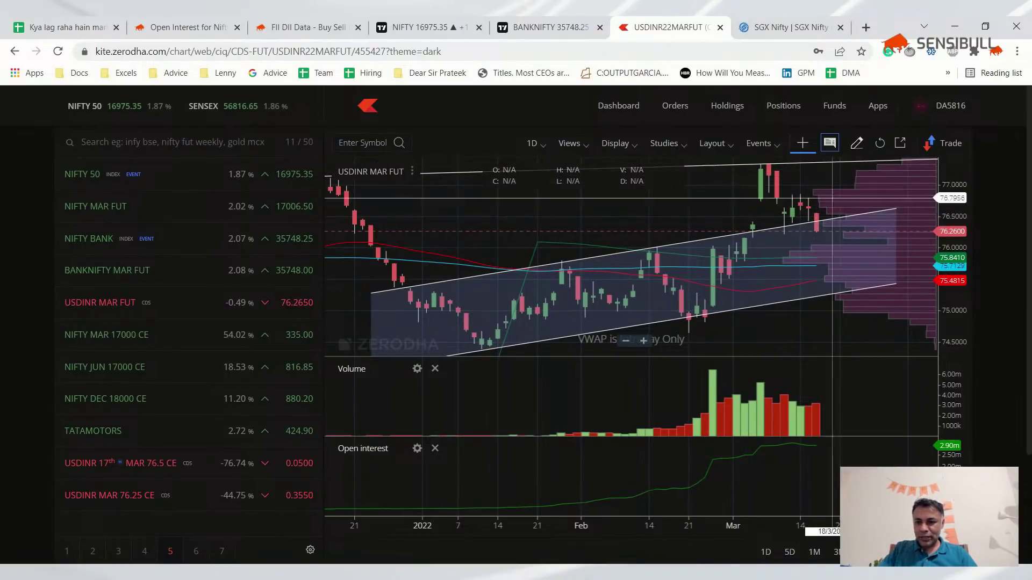
{"action": "scroll", "coordinate": [839, 191], "scroll_direction": "down", "scroll_amount": 2}
{"action": "scroll", "coordinate": [837, 201], "scroll_direction": "down", "scroll_amount": 2}
{"action": "scroll", "coordinate": [830, 226], "scroll_direction": "down", "scroll_amount": 3}
{"action": "scroll", "coordinate": [826, 236], "scroll_direction": "up", "scroll_amount": 2}
{"action": "scroll", "coordinate": [824, 238], "scroll_direction": "up", "scroll_amount": 3}
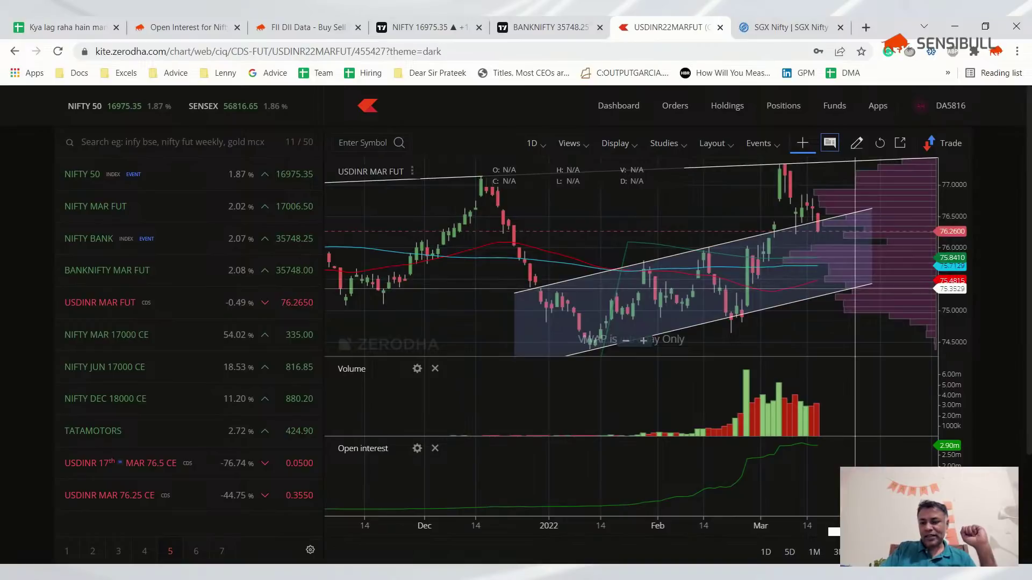
{"action": "scroll", "coordinate": [855, 288], "scroll_direction": "down", "scroll_amount": 3}
{"action": "scroll", "coordinate": [839, 242], "scroll_direction": "up", "scroll_amount": 3}
{"action": "scroll", "coordinate": [828, 219], "scroll_direction": "up", "scroll_amount": 1}
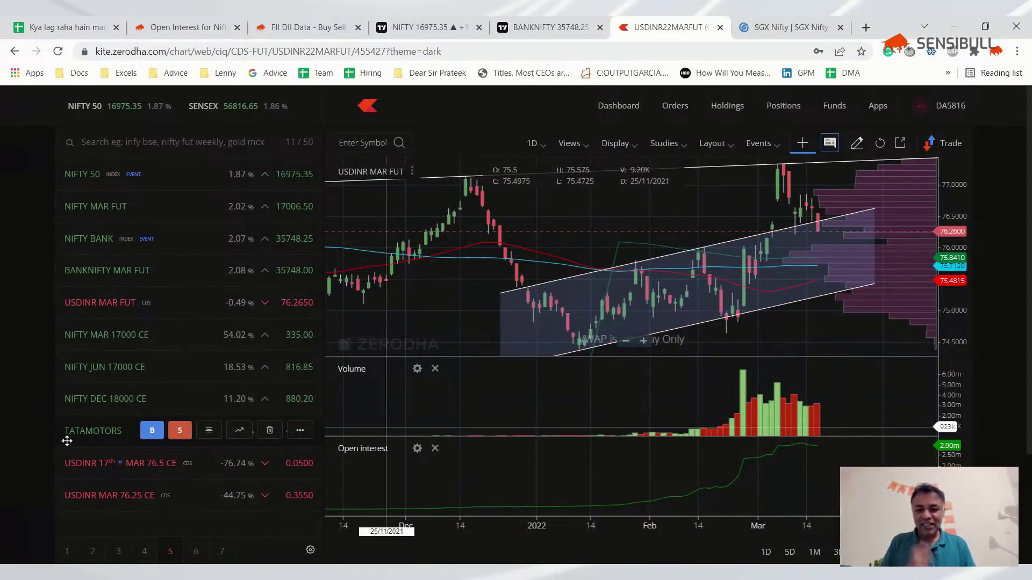
{"action": "mouse_move", "coordinate": [186, 431]}
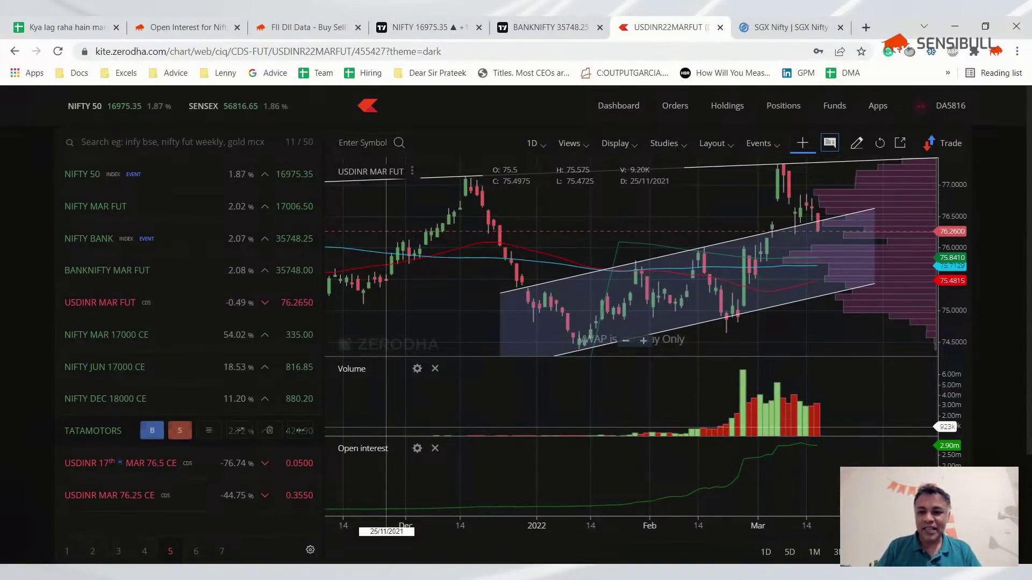
{"action": "scroll", "coordinate": [839, 332], "scroll_direction": "up", "scroll_amount": 3}
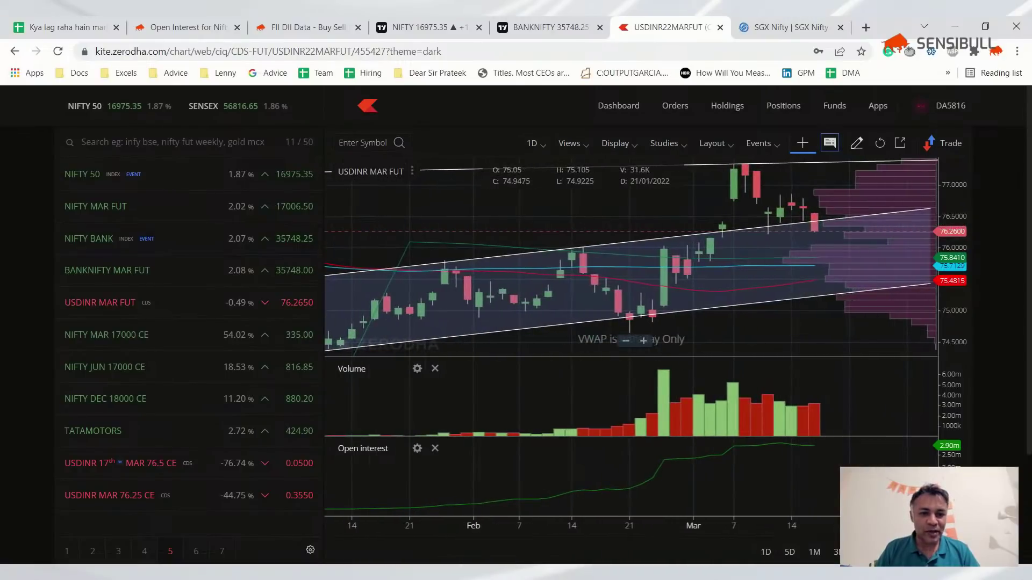
Step: Chart NIFTY 50 in Kite and TradingView, then return to the Bank Nifty chart
{"action": "left_click", "coordinate": [253, 175]}
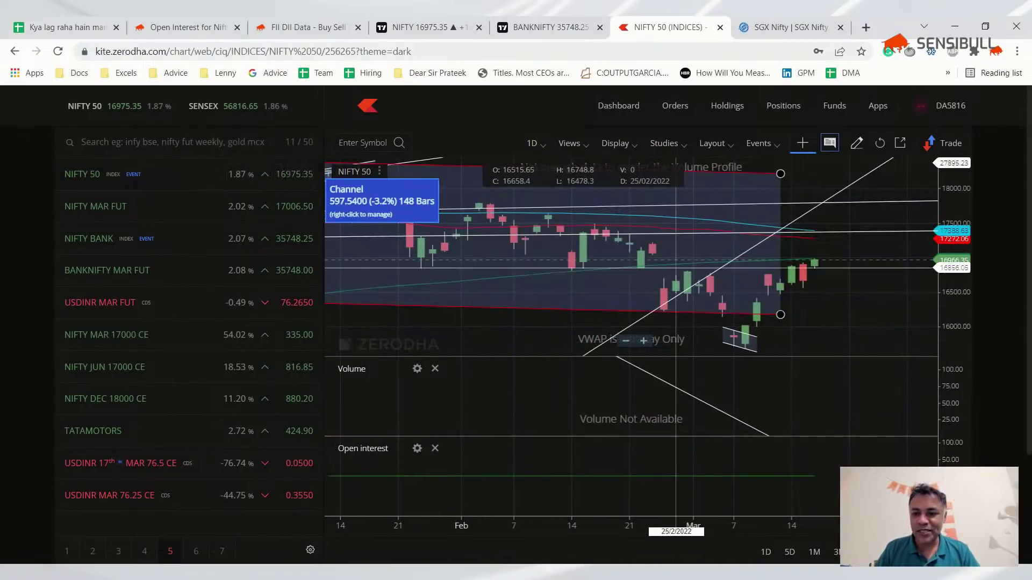
{"action": "scroll", "coordinate": [686, 274], "scroll_direction": "down", "scroll_amount": 3}
{"action": "scroll", "coordinate": [645, 276], "scroll_direction": "down", "scroll_amount": 3}
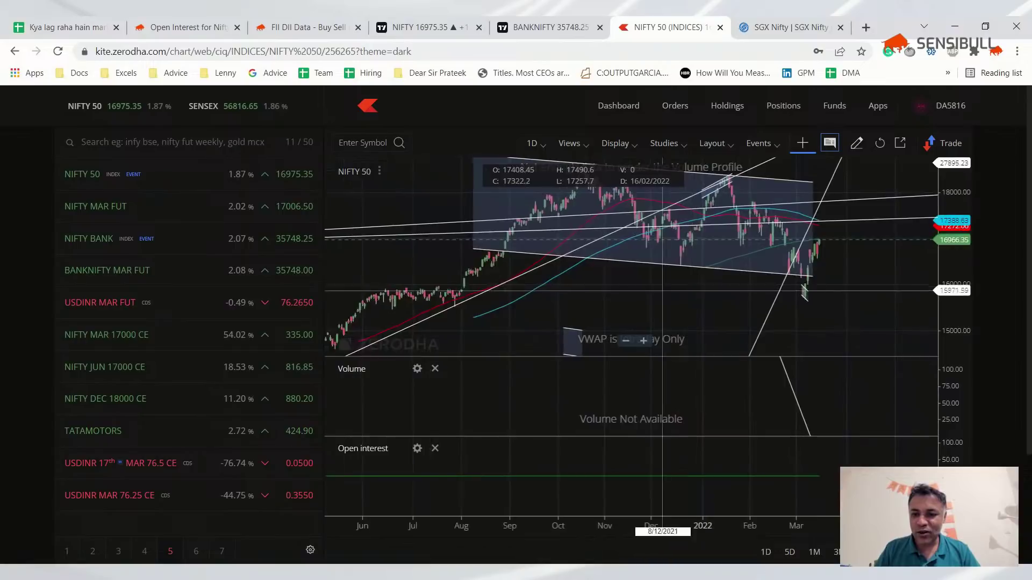
{"action": "scroll", "coordinate": [597, 277], "scroll_direction": "down", "scroll_amount": 2}
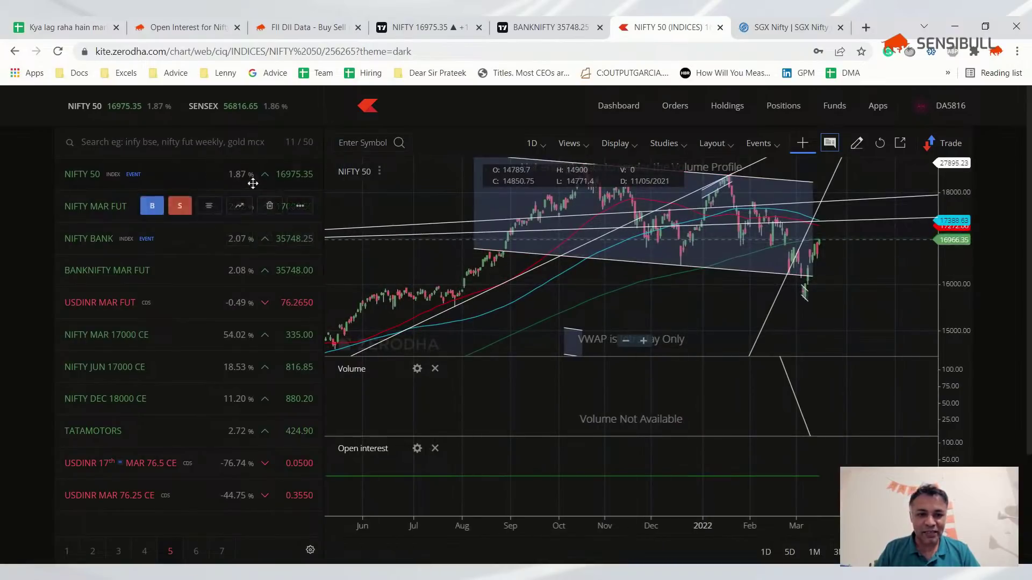
{"action": "left_click", "coordinate": [379, 25]}
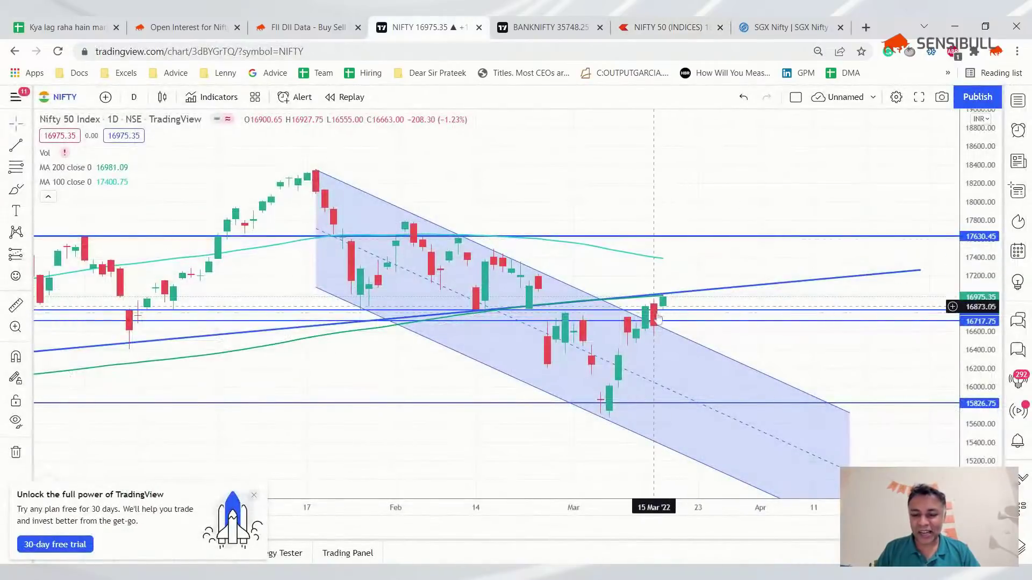
{"action": "scroll", "coordinate": [633, 305], "scroll_direction": "down", "scroll_amount": 1}
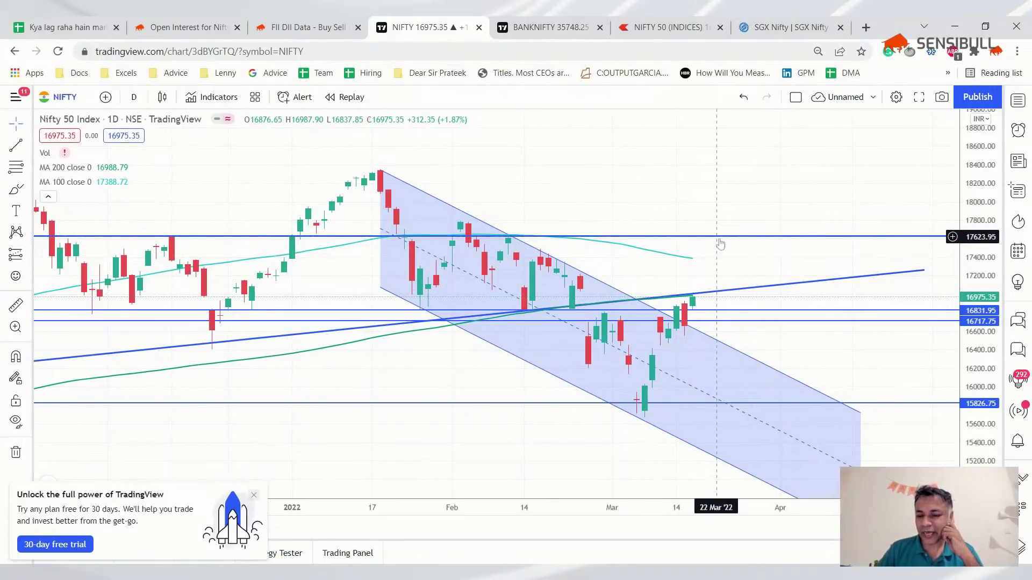
{"action": "scroll", "coordinate": [716, 242], "scroll_direction": "down", "scroll_amount": 2}
{"action": "scroll", "coordinate": [709, 250], "scroll_direction": "down", "scroll_amount": 2}
{"action": "scroll", "coordinate": [702, 266], "scroll_direction": "up", "scroll_amount": 2}
{"action": "scroll", "coordinate": [686, 274], "scroll_direction": "up", "scroll_amount": 2}
{"action": "scroll", "coordinate": [581, 284], "scroll_direction": "up", "scroll_amount": 2}
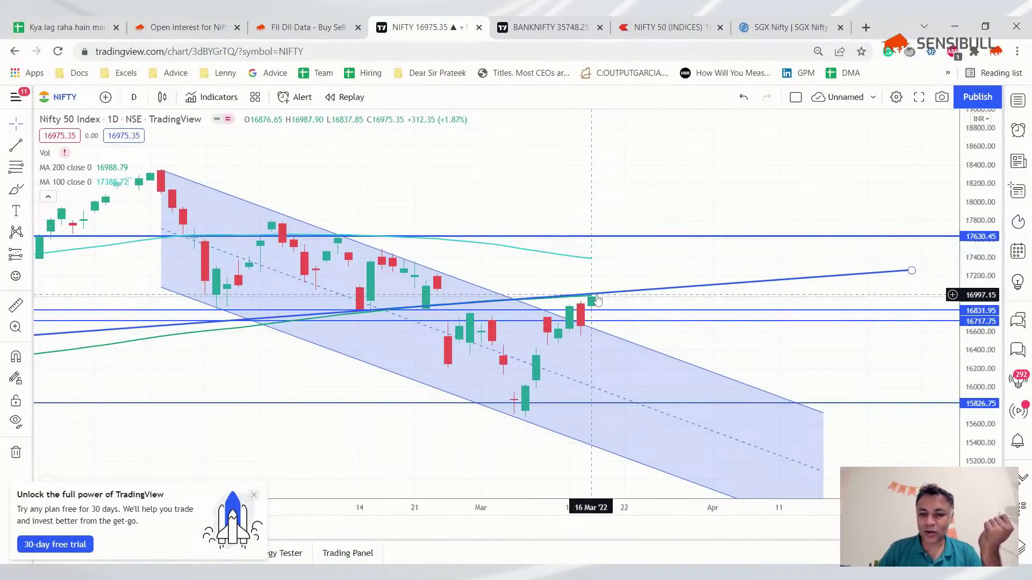
{"action": "mouse_move", "coordinate": [596, 296]}
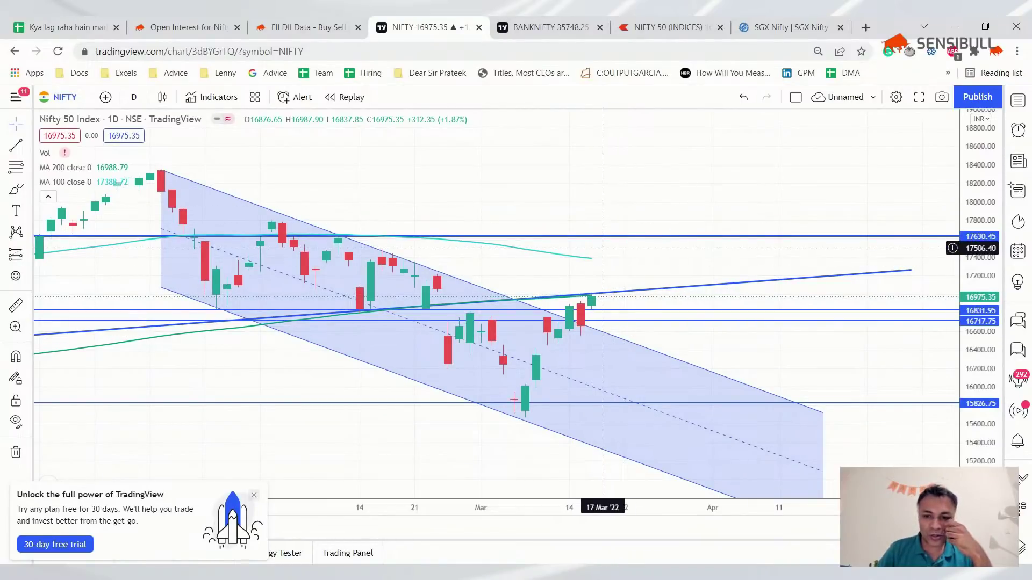
{"action": "scroll", "coordinate": [583, 309], "scroll_direction": "down", "scroll_amount": 1}
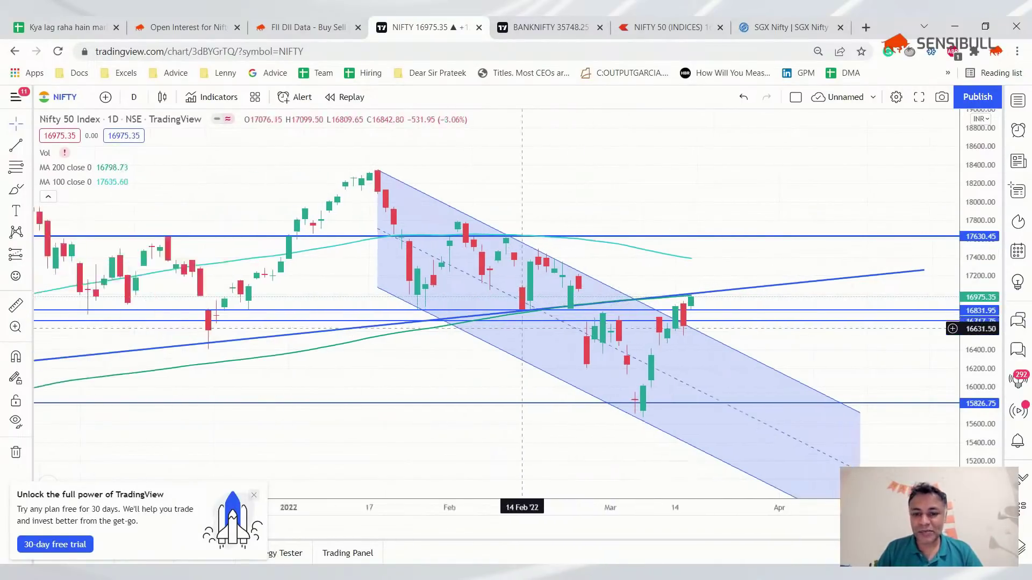
{"action": "scroll", "coordinate": [516, 322], "scroll_direction": "down", "scroll_amount": 1}
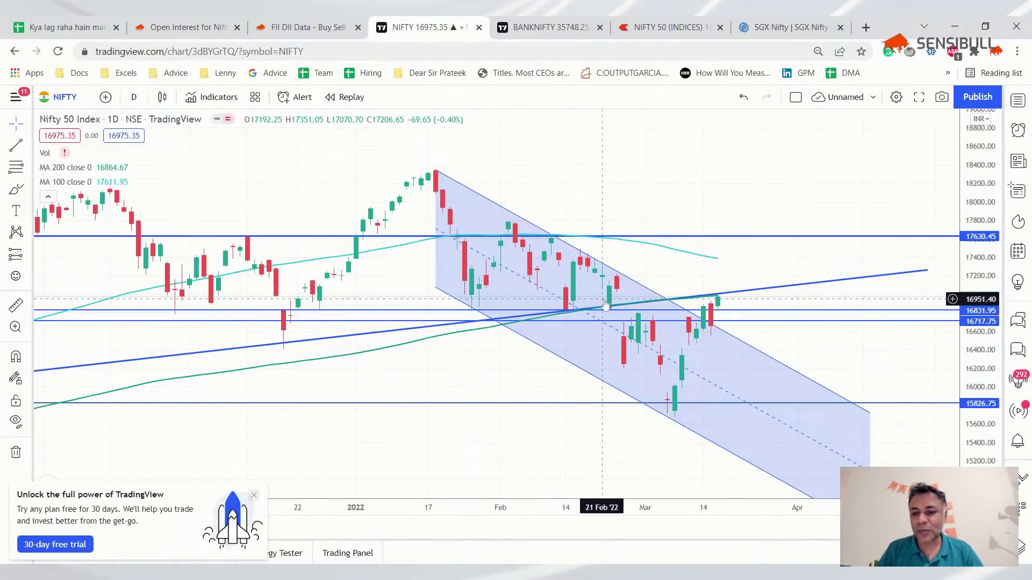
{"action": "scroll", "coordinate": [602, 302], "scroll_direction": "down", "scroll_amount": 1}
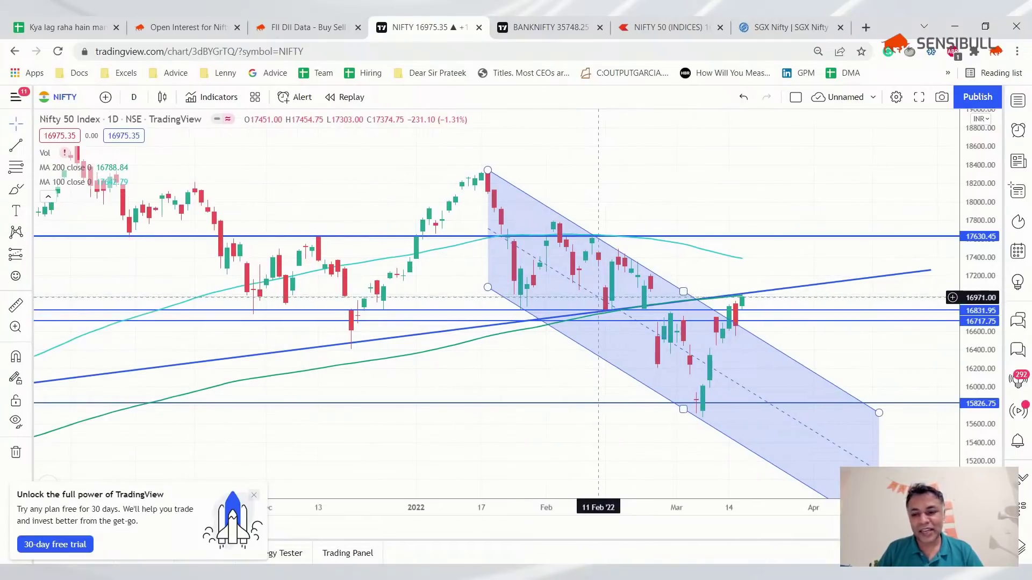
{"action": "scroll", "coordinate": [598, 297], "scroll_direction": "up", "scroll_amount": 1}
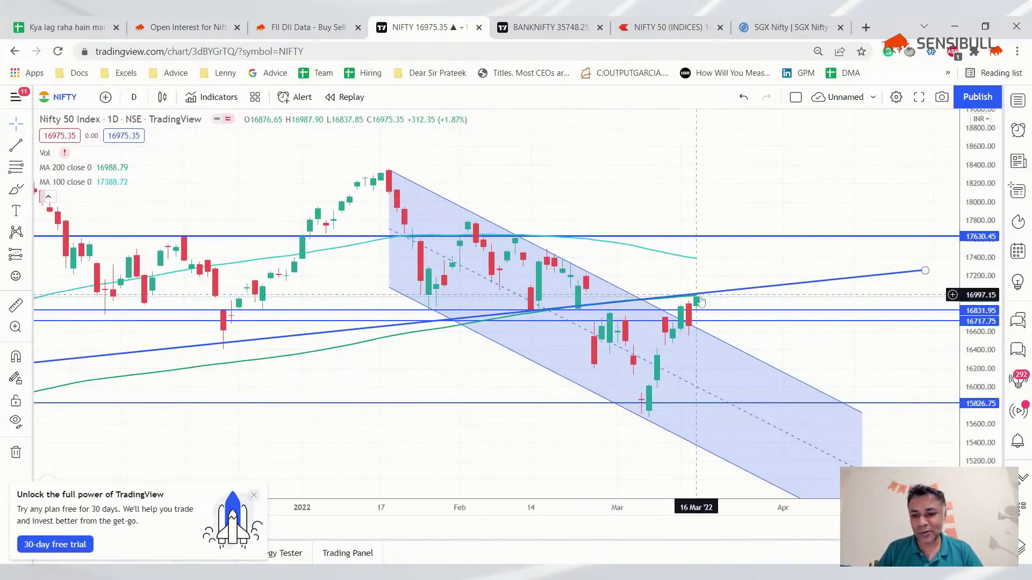
{"action": "scroll", "coordinate": [725, 318], "scroll_direction": "down", "scroll_amount": 1}
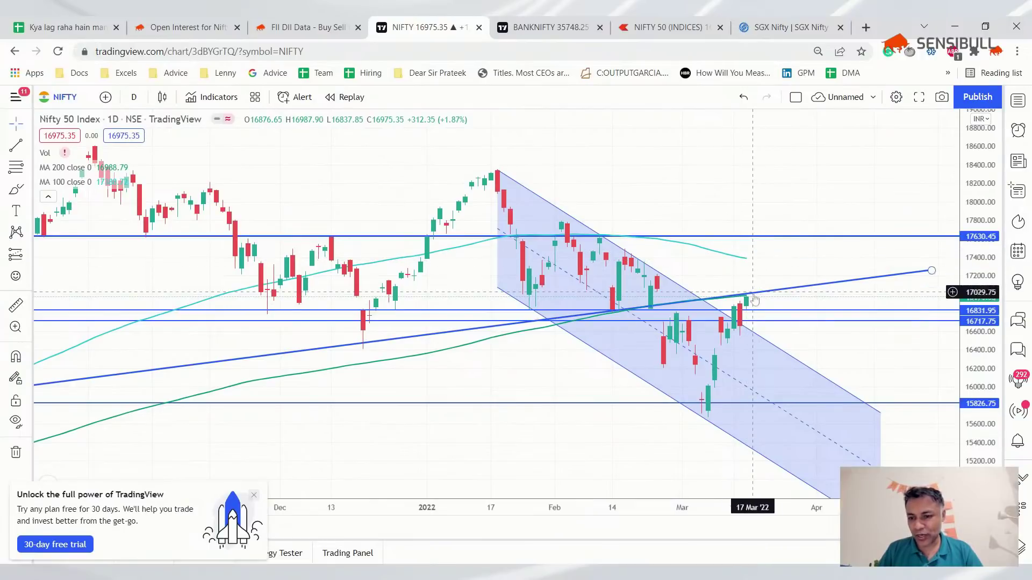
{"action": "mouse_move", "coordinate": [708, 300]}
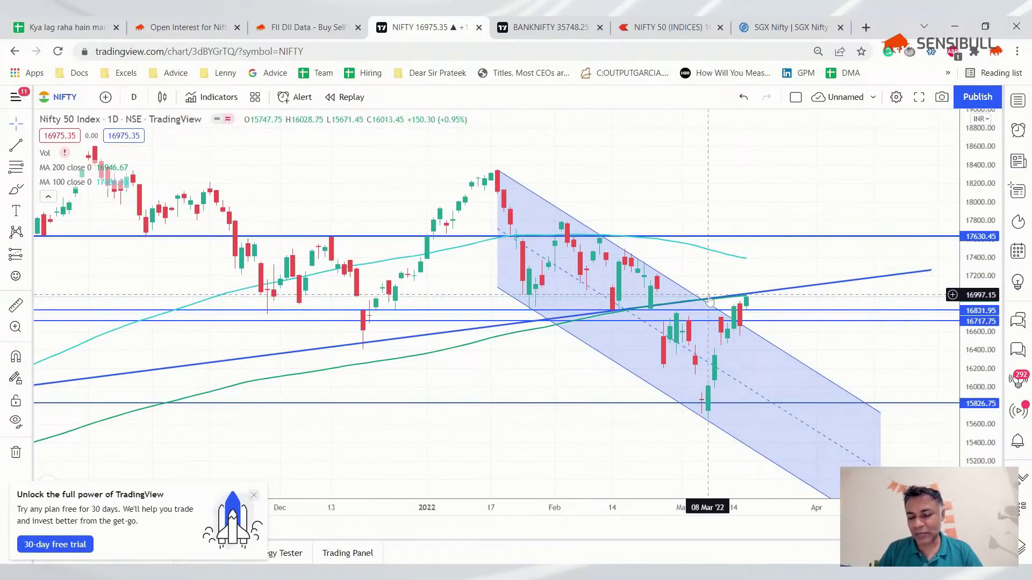
{"action": "left_click", "coordinate": [532, 29]}
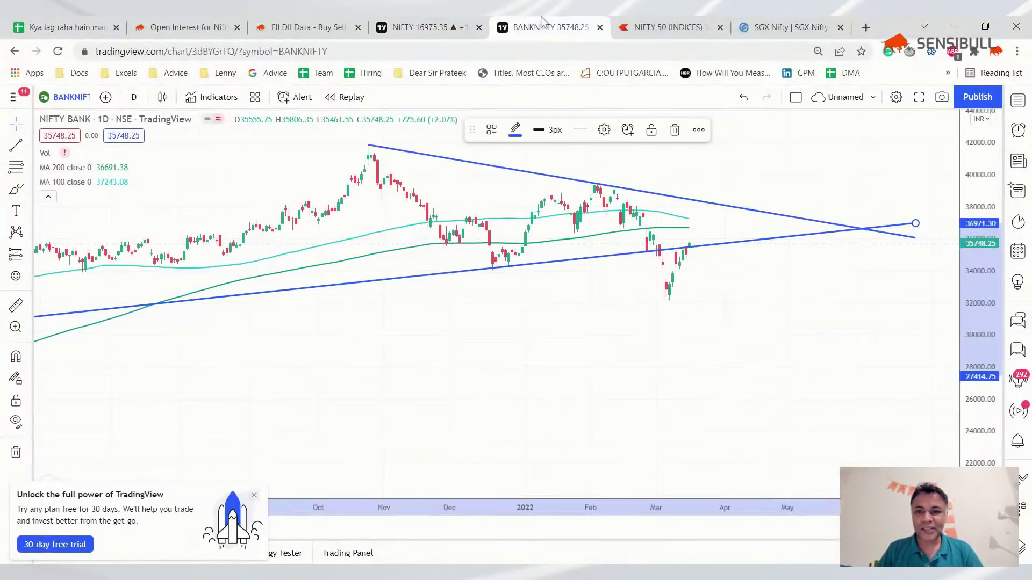
Step: Switch back to the 'Kya lag raha hain market' spreadsheet tab
{"action": "left_click", "coordinate": [60, 27]}
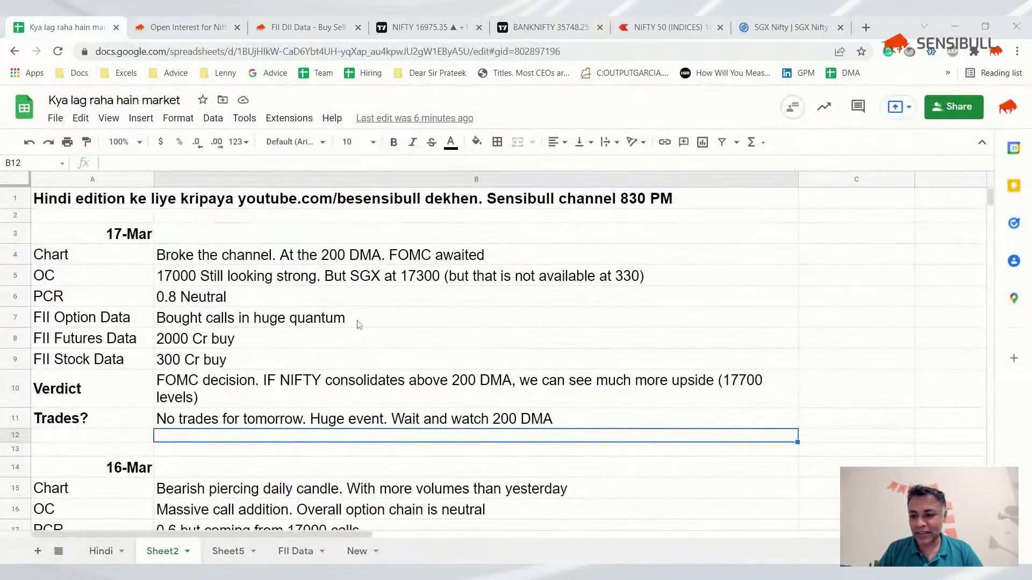